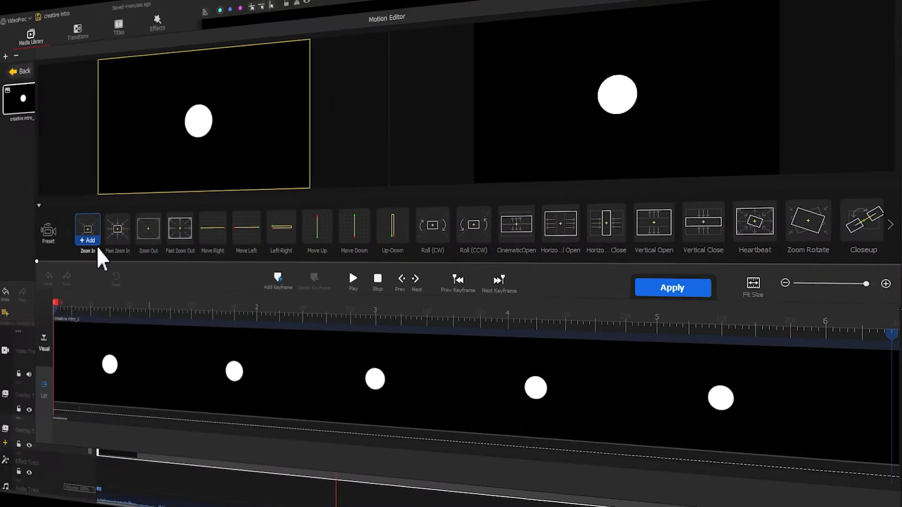
# Apply the Zoom In motion to the circle, end it at 00:00:00.72, and enlarge the starting frame.
pyautogui.click(88, 240)
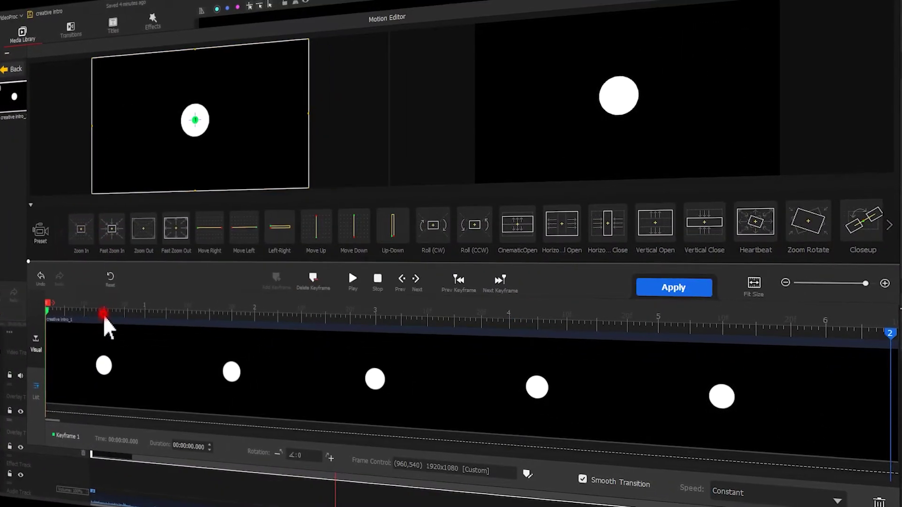
pyautogui.scroll(-3, 94, 320)
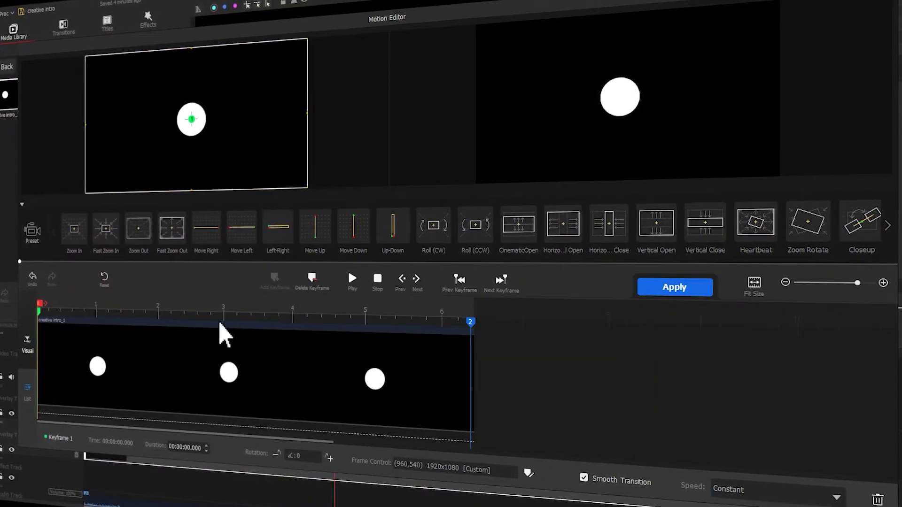
pyautogui.moveTo(470, 322)
pyautogui.mouseDown()
pyautogui.moveTo(477, 328)
pyautogui.moveTo(181, 346)
pyautogui.moveTo(76, 336)
pyautogui.moveTo(56, 321)
pyautogui.mouseUp()
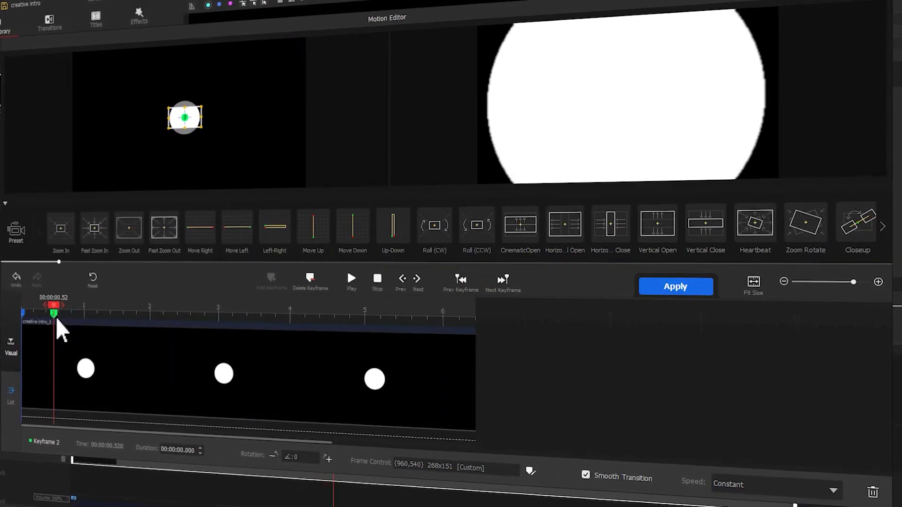
pyautogui.click(22, 313)
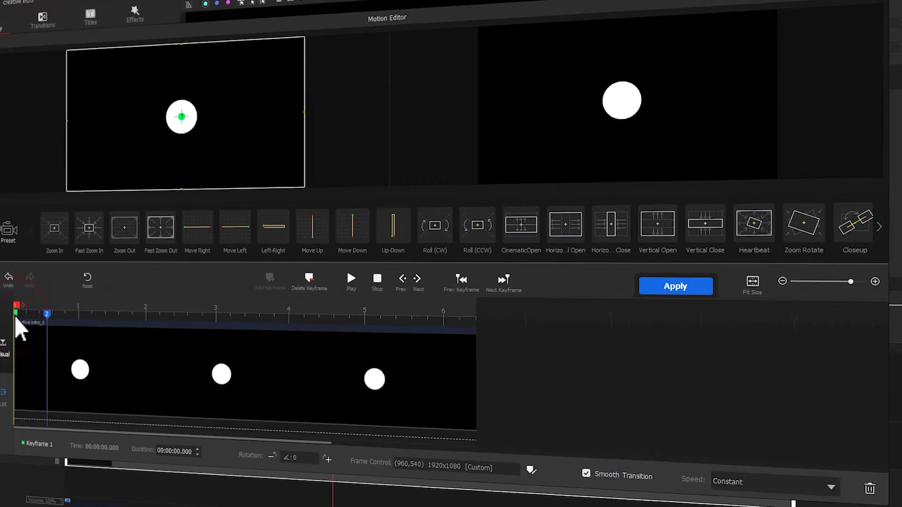
pyautogui.moveTo(67, 190); pyautogui.dragTo(128, 145)
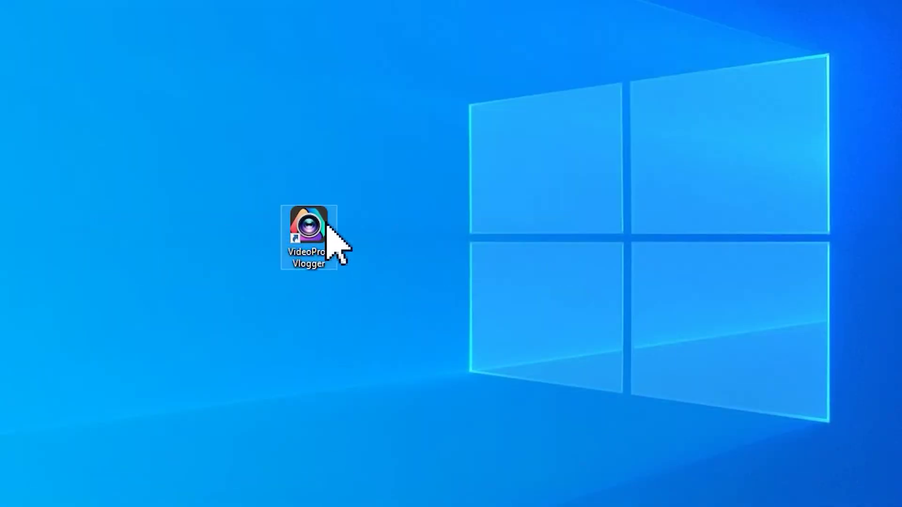
# Launch VideoProc Vlogger and create a new 1920x1080 project named 'creative intro'.
pyautogui.doubleClick(328, 227)
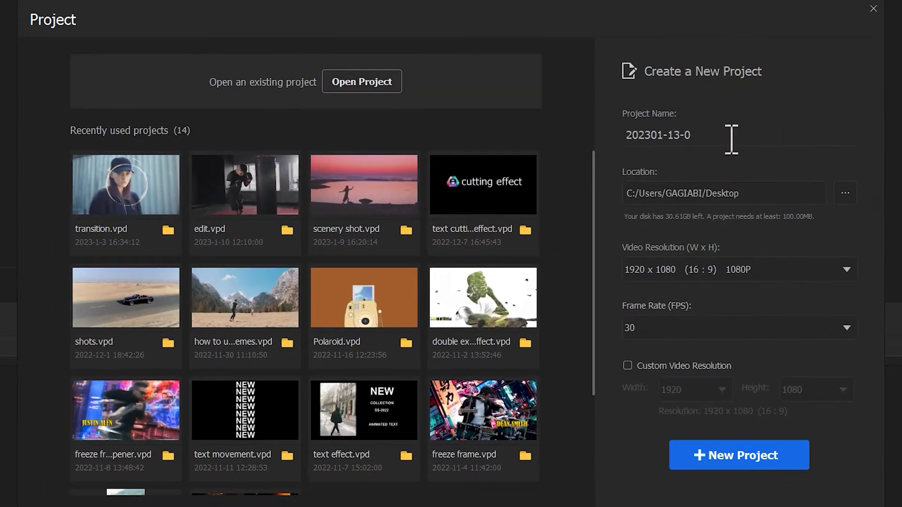
pyautogui.doubleClick(731, 139)
pyautogui.write('creative intro')
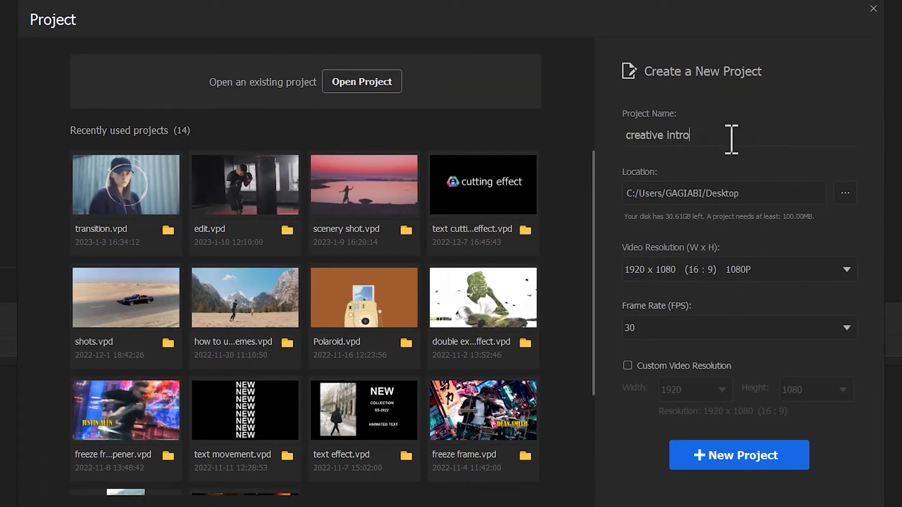
pyautogui.click(741, 448)
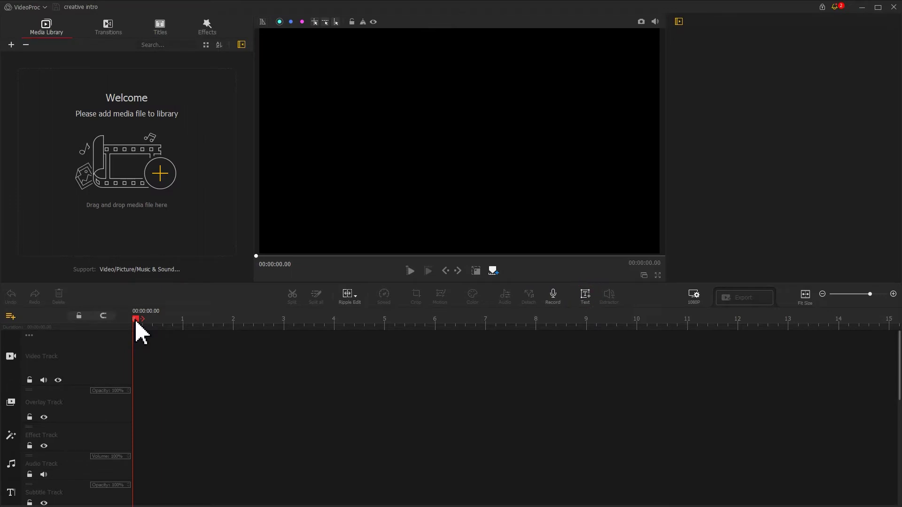
# Add a text clip to the subtitle track and delete its 'Text Here' placeholder.
pyautogui.click(585, 296)
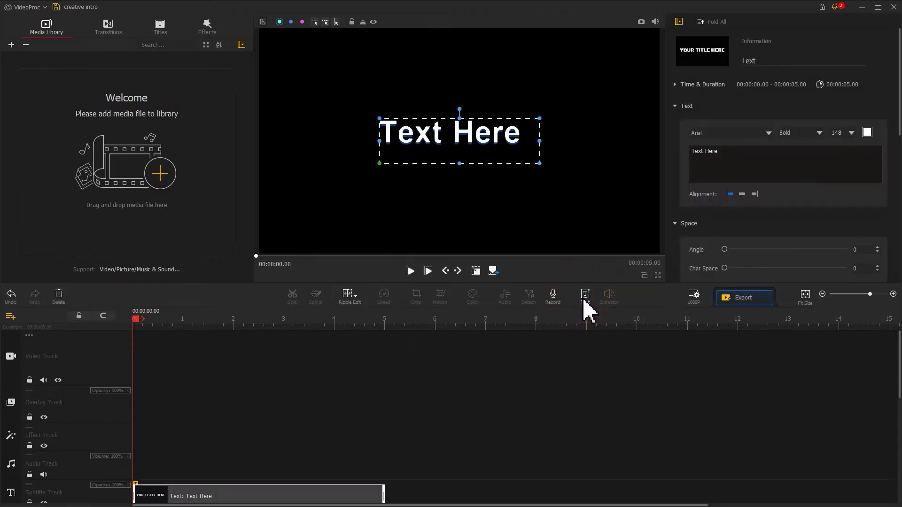
pyautogui.moveTo(727, 158); pyautogui.dragTo(689, 151)
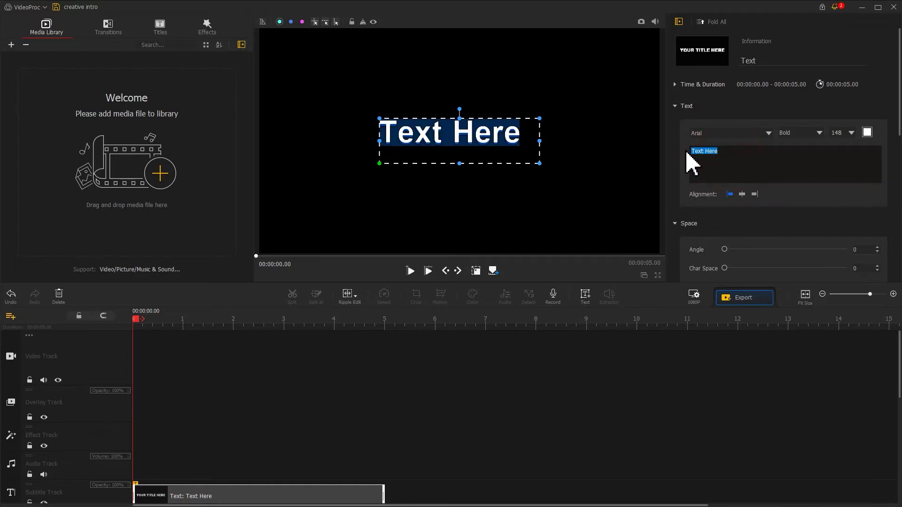
pyautogui.press('BackSpace')
pyautogui.click(484, 272)
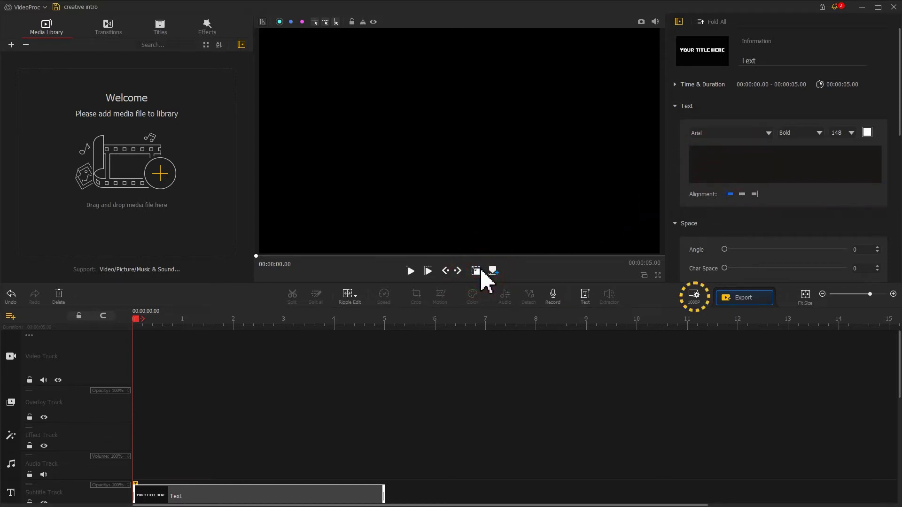
# Set the project background to White, snapshot the blank frame, and import it into the media library.
pyautogui.click(693, 300)
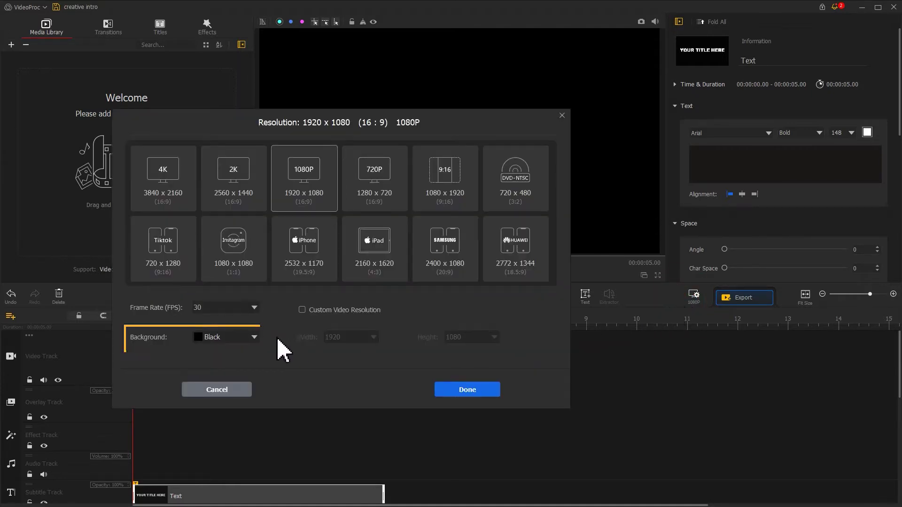
pyautogui.click(254, 337)
pyautogui.click(223, 416)
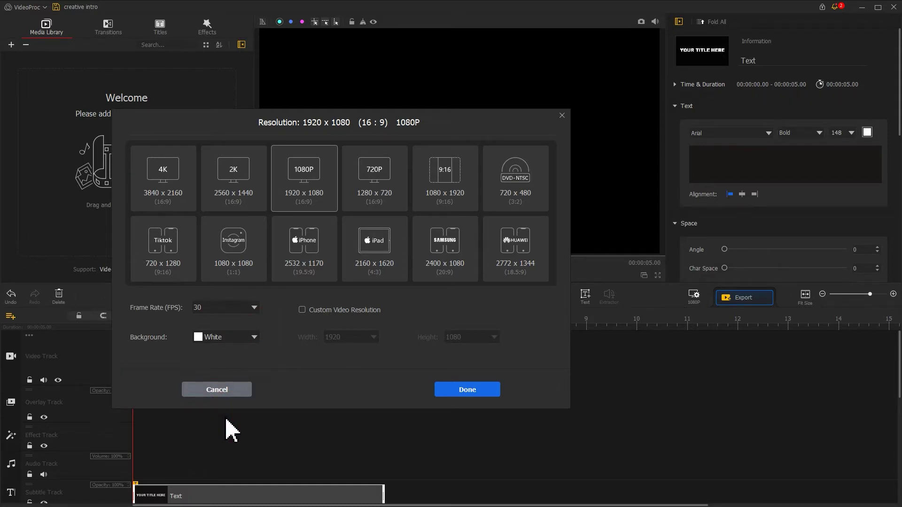
pyautogui.click(462, 391)
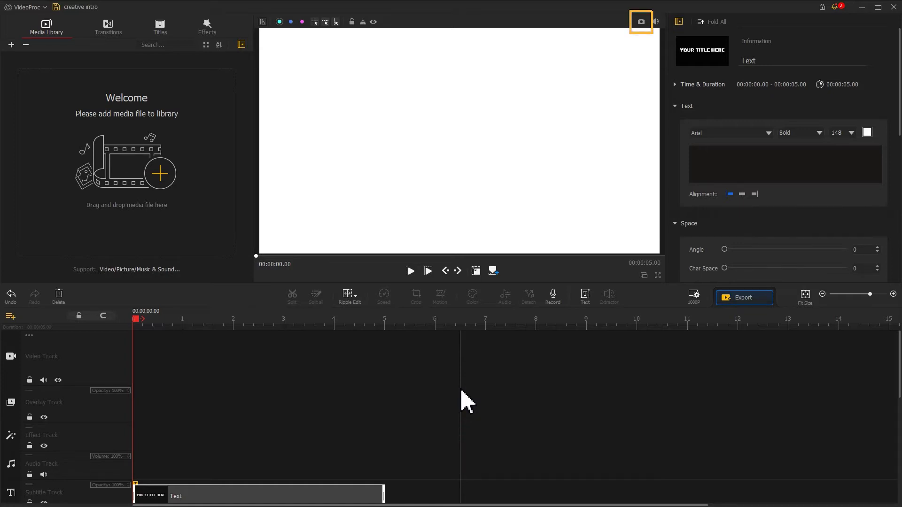
pyautogui.click(641, 21)
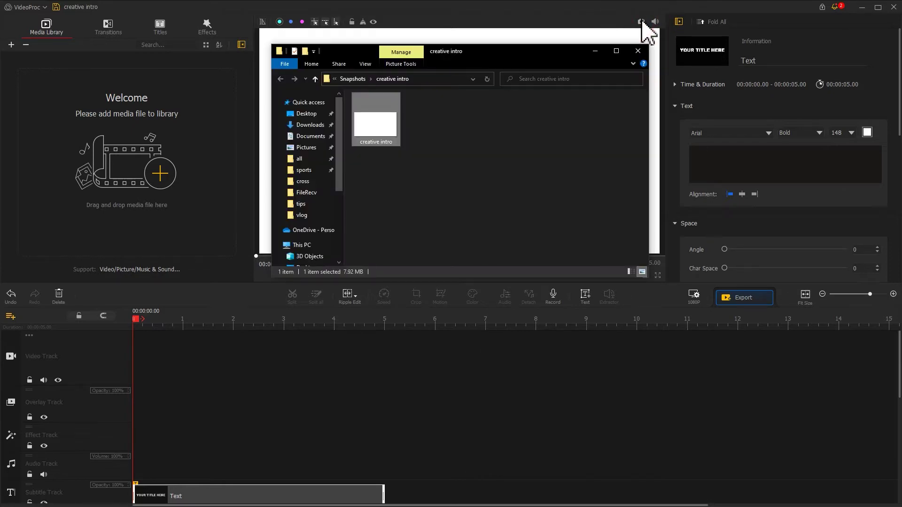
pyautogui.moveTo(404, 137); pyautogui.dragTo(197, 171)
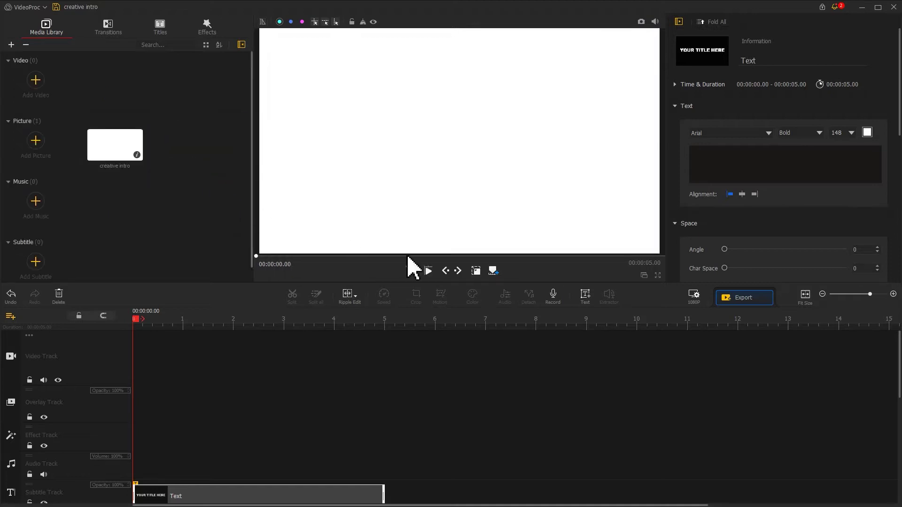
# Switch the project background back to Black and delete the empty text clip.
pyautogui.click(693, 295)
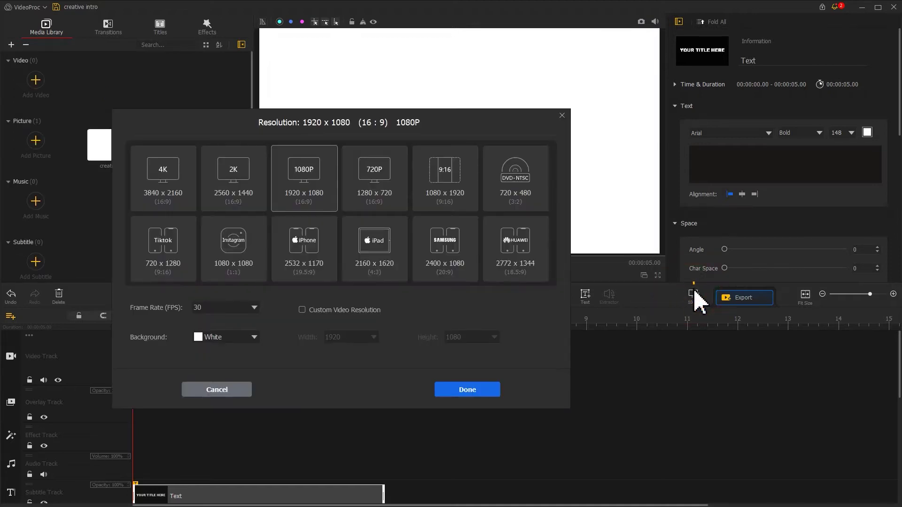
pyautogui.click(254, 337)
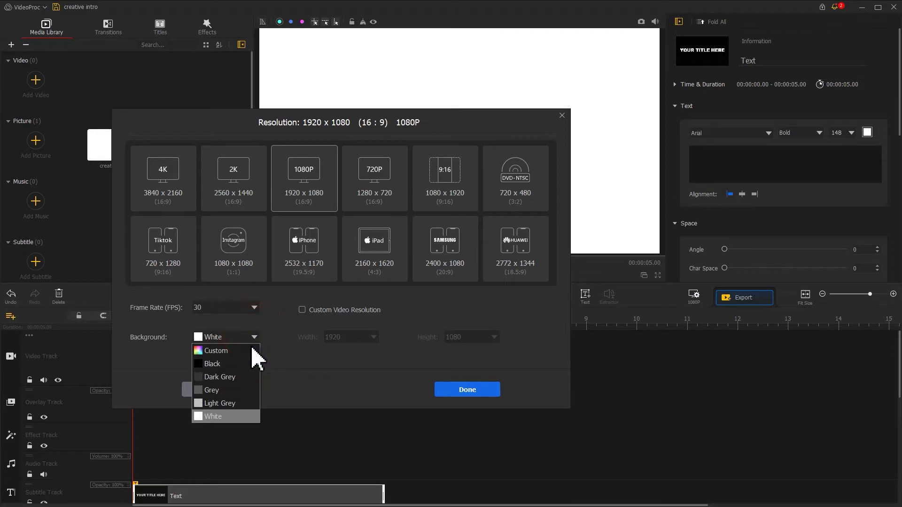
pyautogui.click(247, 364)
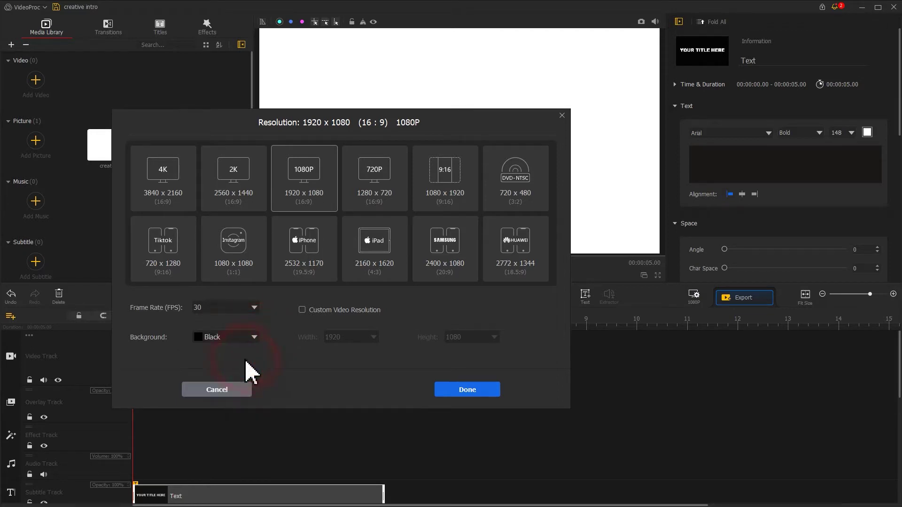
pyautogui.click(455, 390)
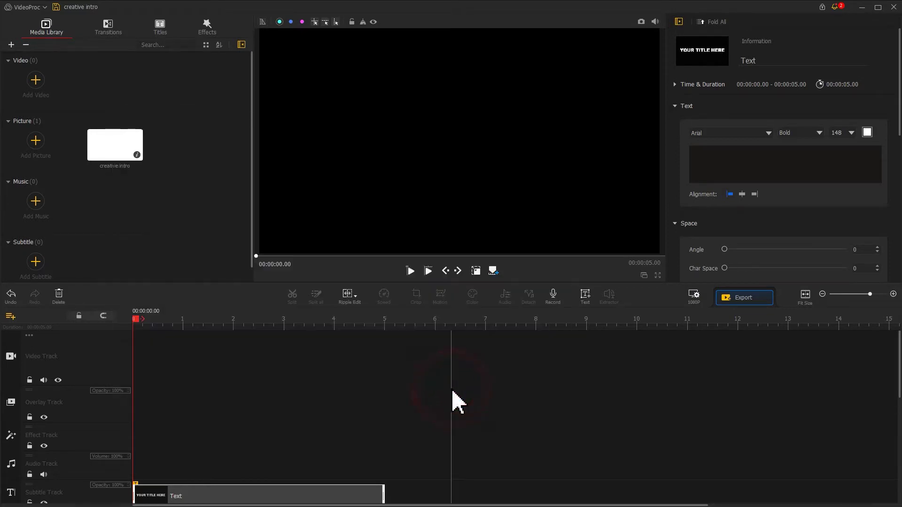
pyautogui.click(336, 491)
pyautogui.press('Delete')
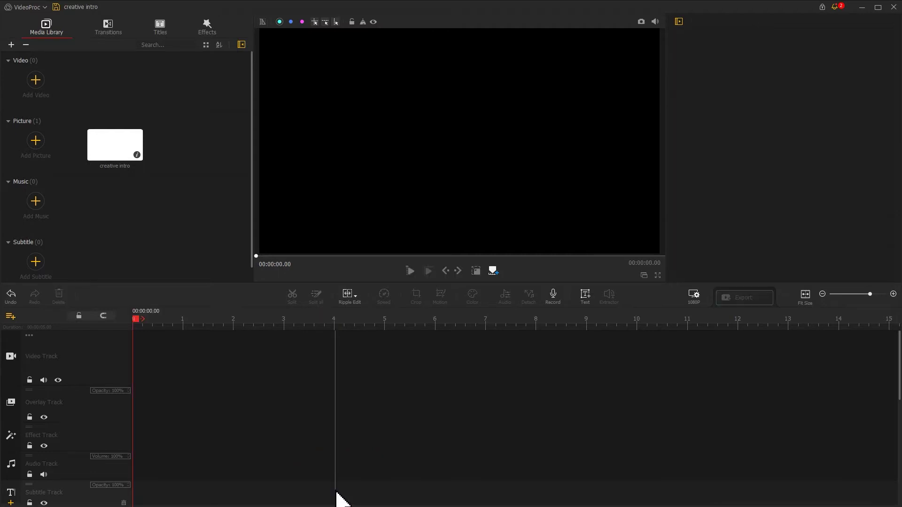
# Place the white picture on the video and overlay tracks, shrinking one into a centred rectangle.
pyautogui.moveTo(124, 156); pyautogui.dragTo(165, 353)
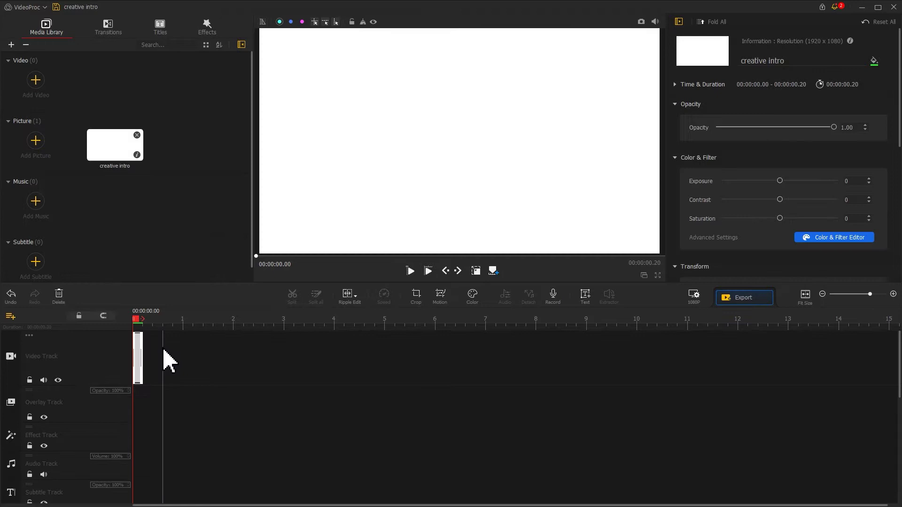
pyautogui.moveTo(111, 147); pyautogui.dragTo(138, 419)
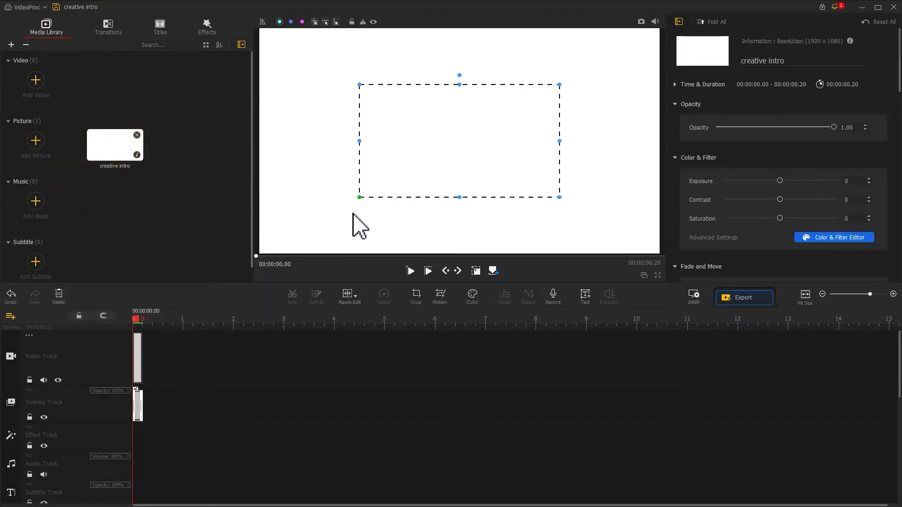
pyautogui.moveTo(360, 198); pyautogui.dragTo(419, 161)
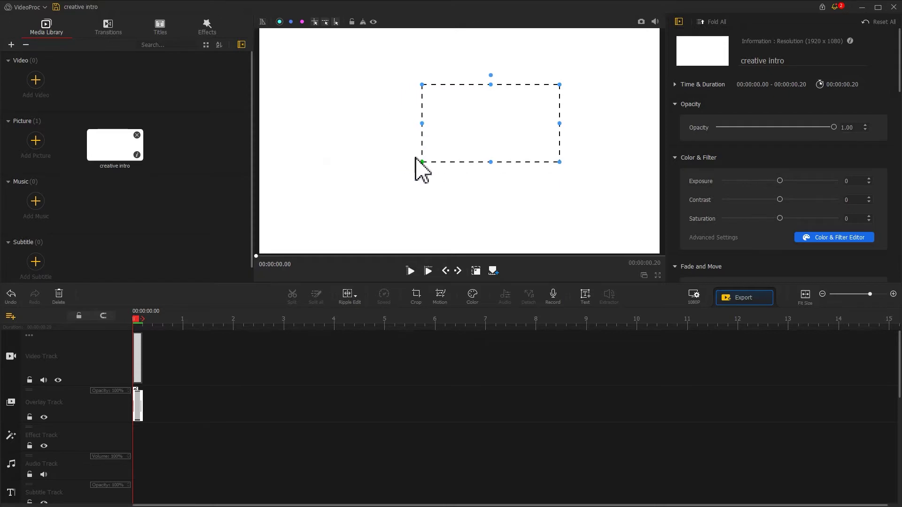
pyautogui.click(408, 192)
pyautogui.moveTo(260, 252); pyautogui.dragTo(451, 141)
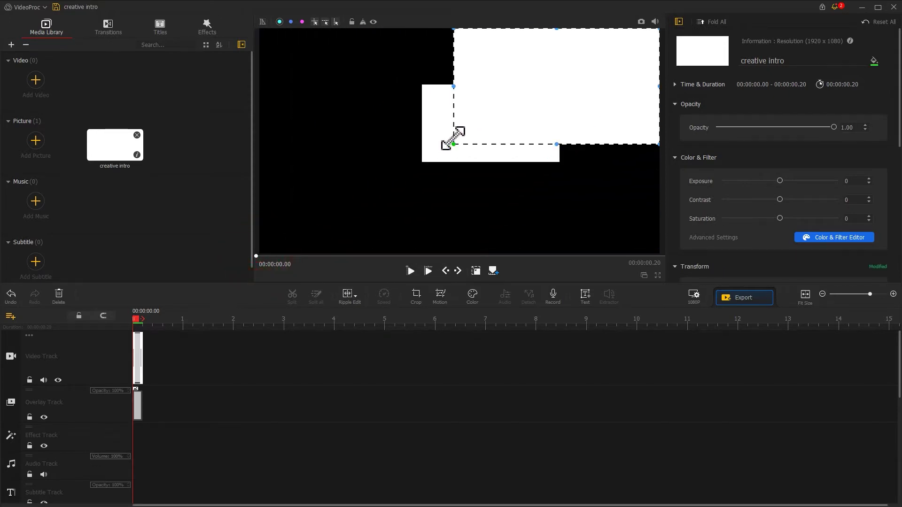
pyautogui.moveTo(580, 85); pyautogui.dragTo(510, 127)
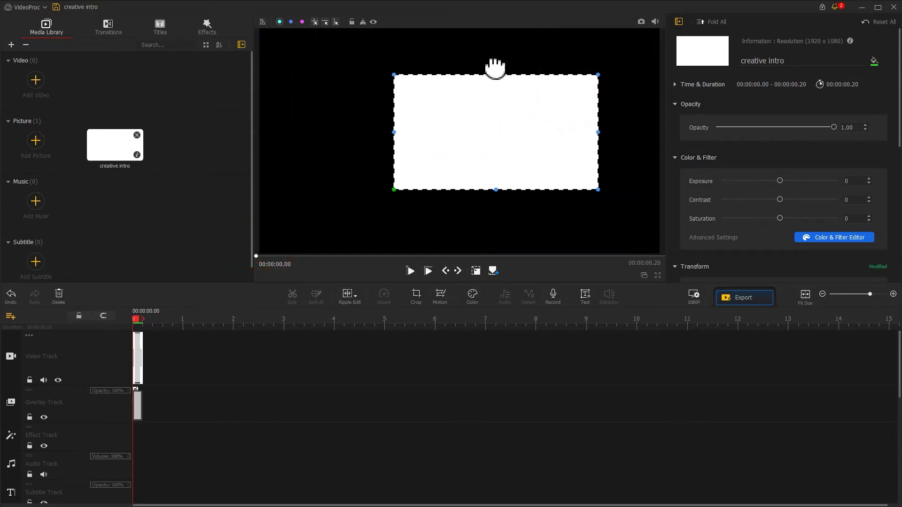
# Rotate and narrow the rectangle into a vertical bar crossing the horizontal one.
pyautogui.moveTo(495, 68); pyautogui.dragTo(620, 133)
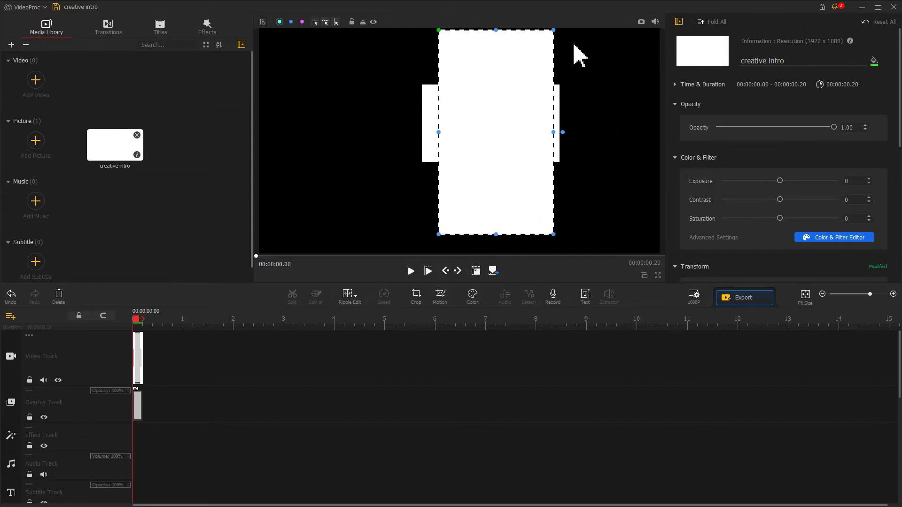
pyautogui.moveTo(554, 31); pyautogui.dragTo(501, 121)
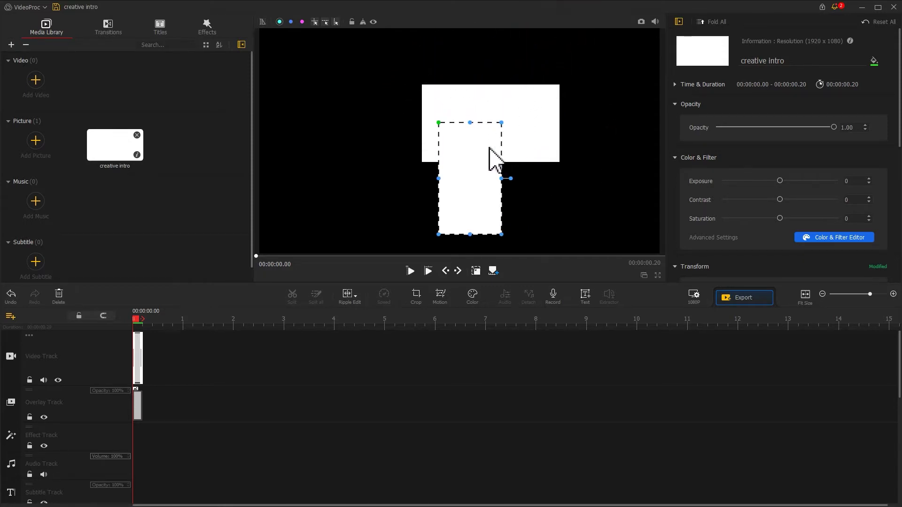
pyautogui.moveTo(483, 160); pyautogui.dragTo(499, 136)
pyautogui.scroll(-3, 499, 136)
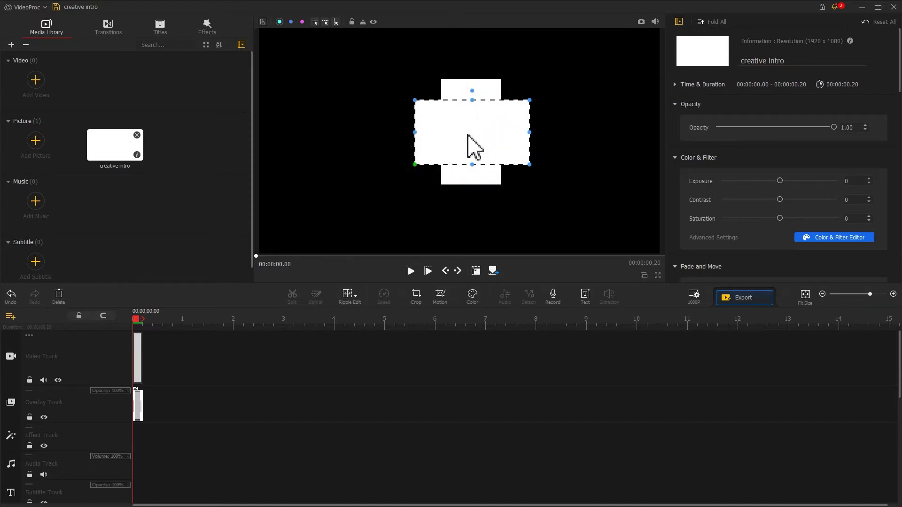
pyautogui.click(483, 268)
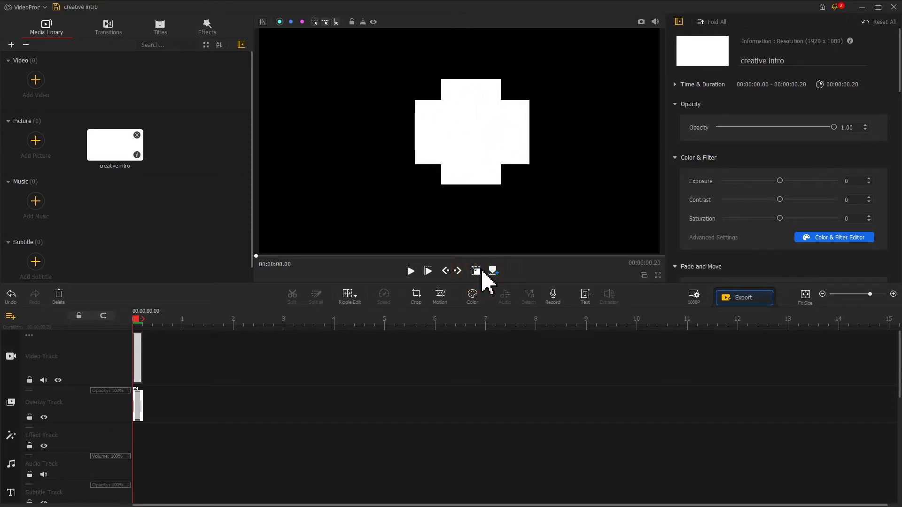
# Save the cross frame as snapshot 'creative intro_0' and place it on the video track.
pyautogui.click(642, 22)
pyautogui.click(642, 22)
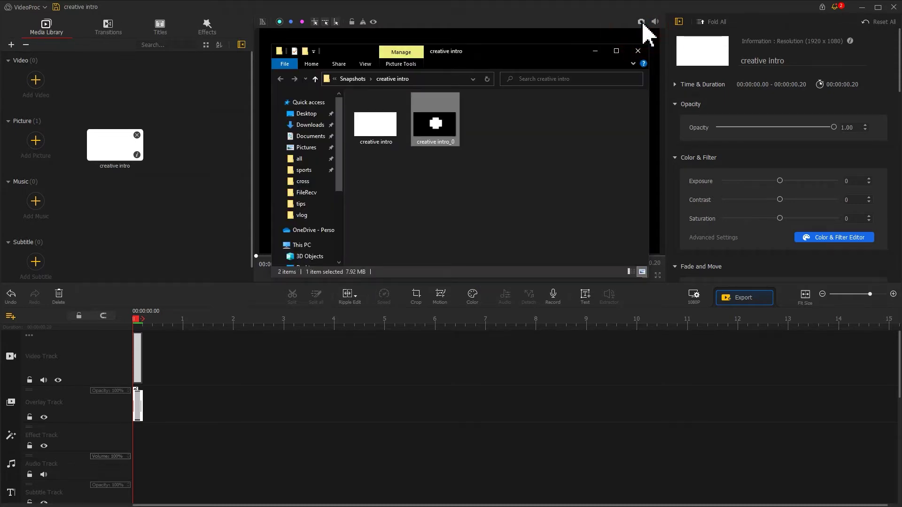
pyautogui.moveTo(127, 151); pyautogui.dragTo(150, 379)
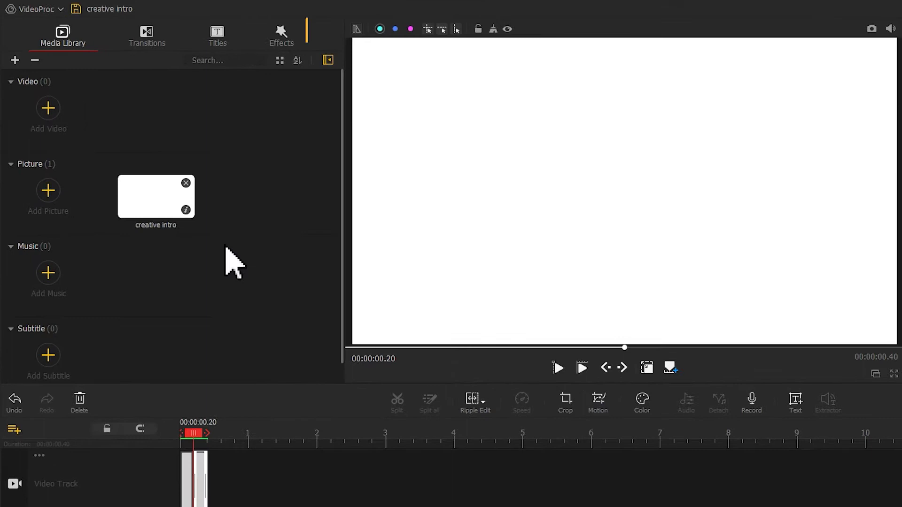
# Drag the Circular Mask filter from Effects onto the effect track, spanning 0.20–5.20 s.
pyautogui.click(207, 28)
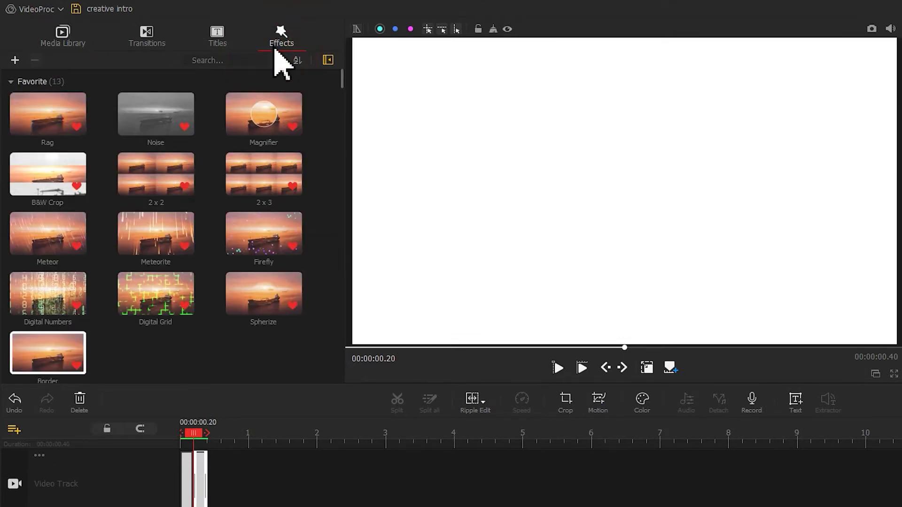
pyautogui.moveTo(342, 79); pyautogui.dragTo(334, 155)
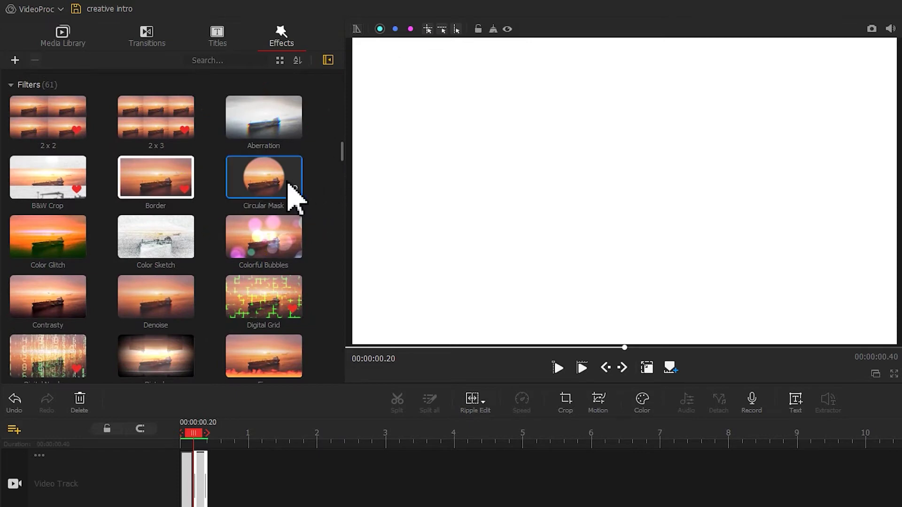
pyautogui.moveTo(284, 182); pyautogui.dragTo(209, 506)
pyautogui.moveTo(151, 421); pyautogui.dragTo(150, 418)
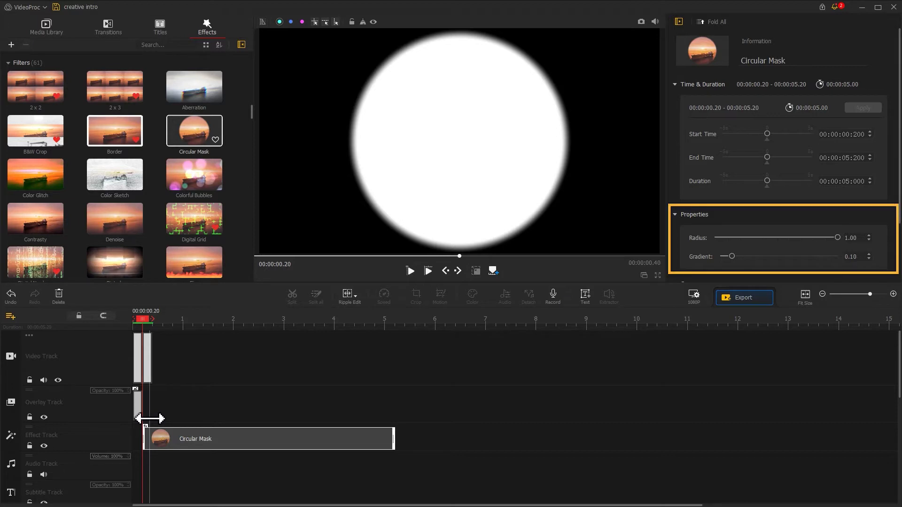
# Set the Circular Mask radius to 0.15 and gradient to 0.00.
pyautogui.click(837, 238)
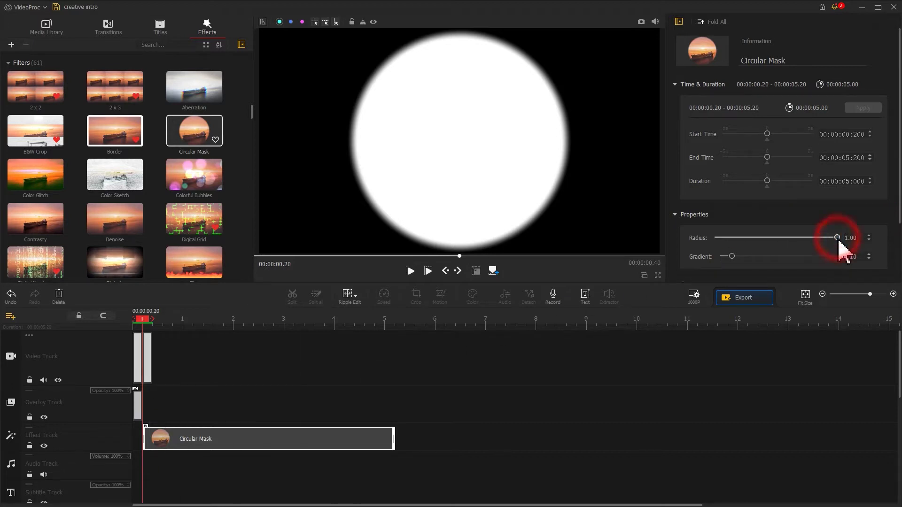
pyautogui.moveTo(838, 239); pyautogui.dragTo(734, 239)
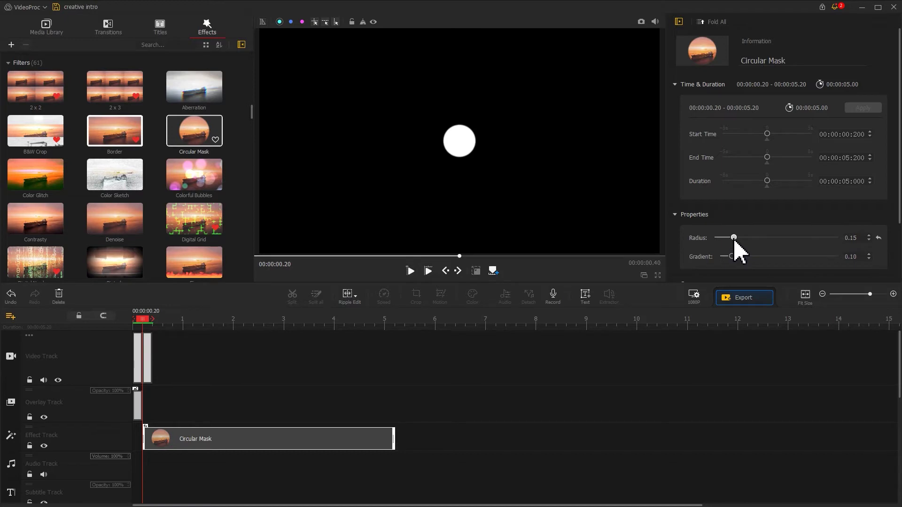
pyautogui.click(730, 256)
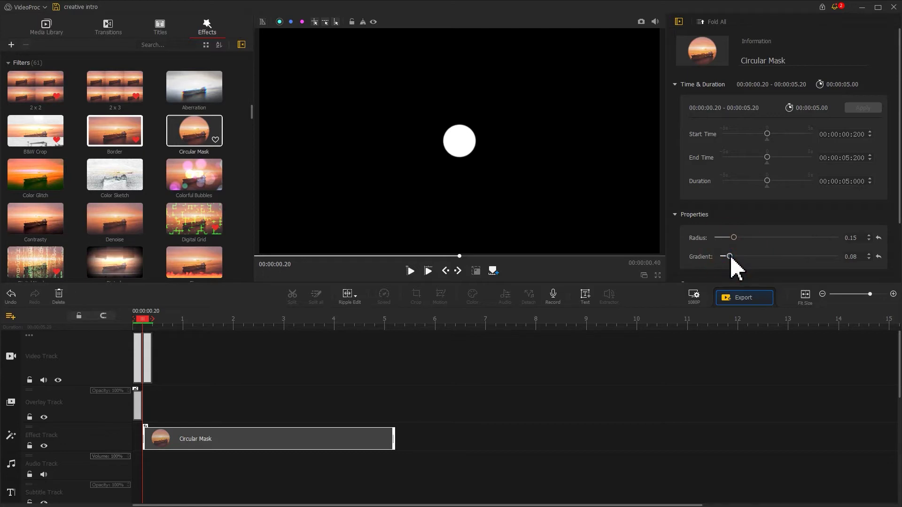
pyautogui.moveTo(730, 257); pyautogui.dragTo(721, 256)
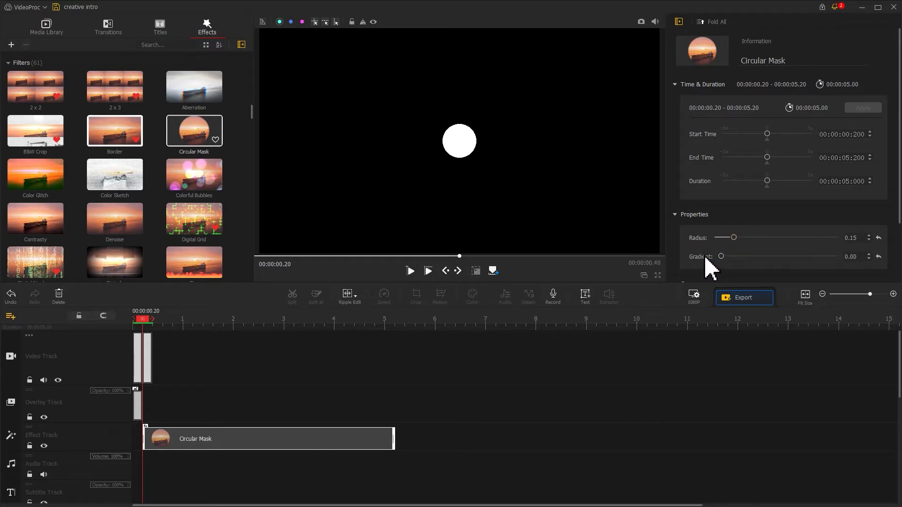
# Snapshot the small white dot and import both snapshot images into the media library.
pyautogui.click(641, 22)
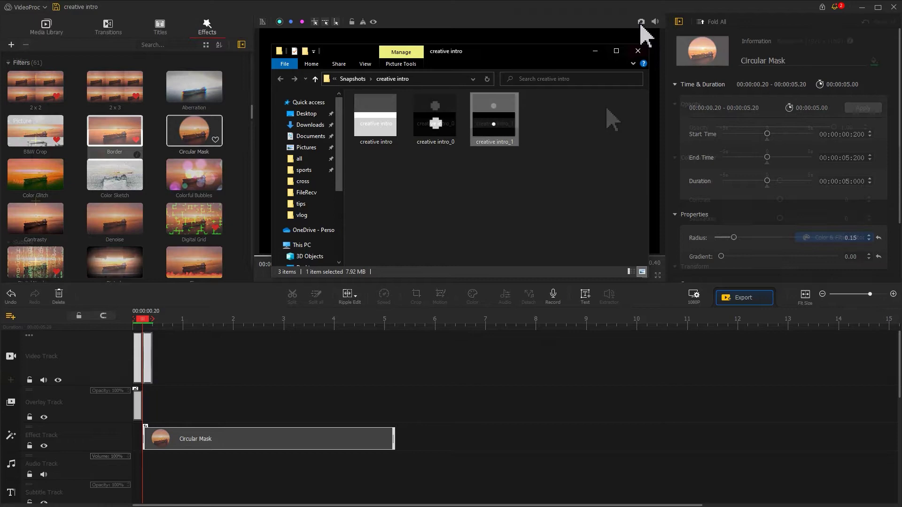
pyautogui.moveTo(592, 125); pyautogui.dragTo(434, 108)
pyautogui.moveTo(435, 108); pyautogui.dragTo(148, 178)
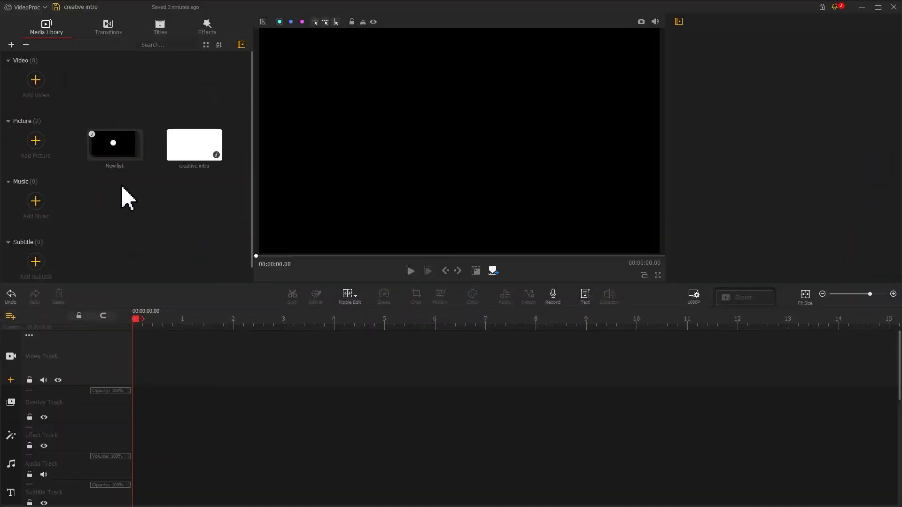
# Import the field video and music and place them on the video and audio tracks.
pyautogui.click(36, 83)
pyautogui.moveTo(165, 99); pyautogui.dragTo(96, 71)
pyautogui.click(401, 273)
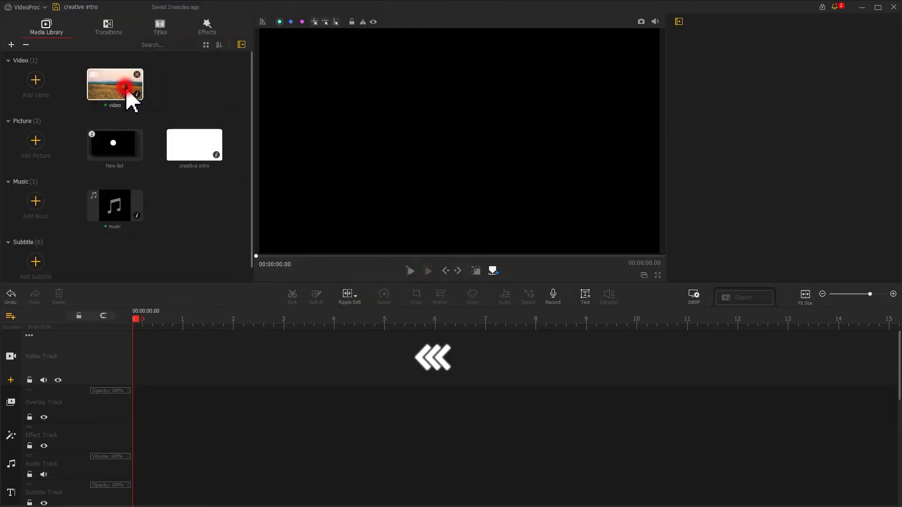
pyautogui.moveTo(132, 92); pyautogui.dragTo(156, 321)
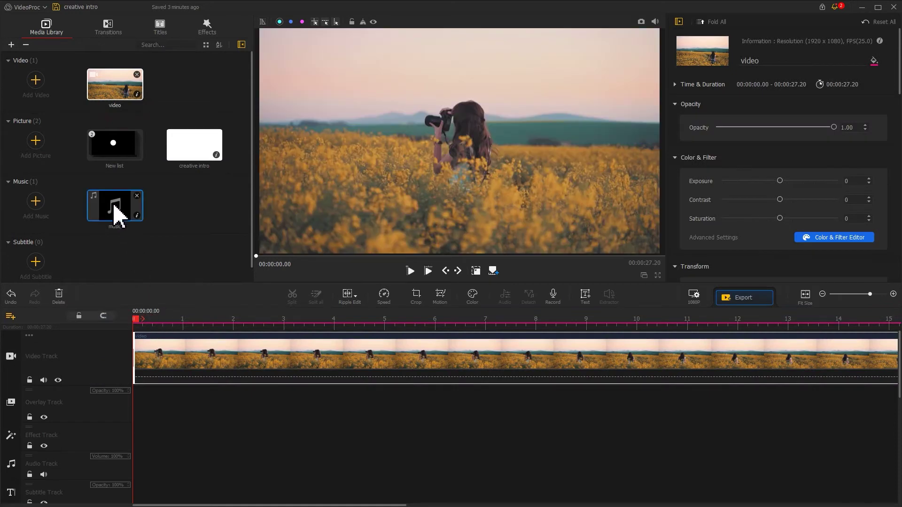
pyautogui.moveTo(115, 210); pyautogui.dragTo(136, 423)
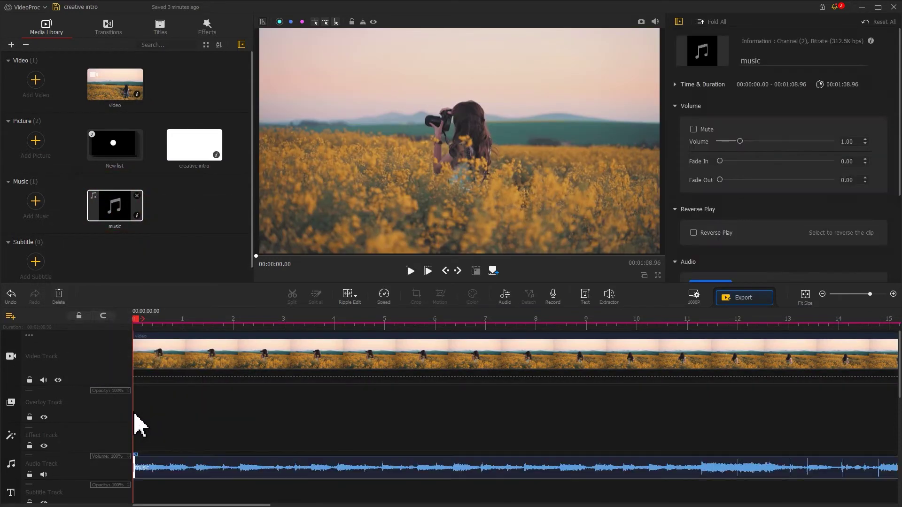
# Split the music and video at 00:00:06.40 and delete both right-hand parts.
pyautogui.moveTo(442, 319); pyautogui.dragTo(455, 321)
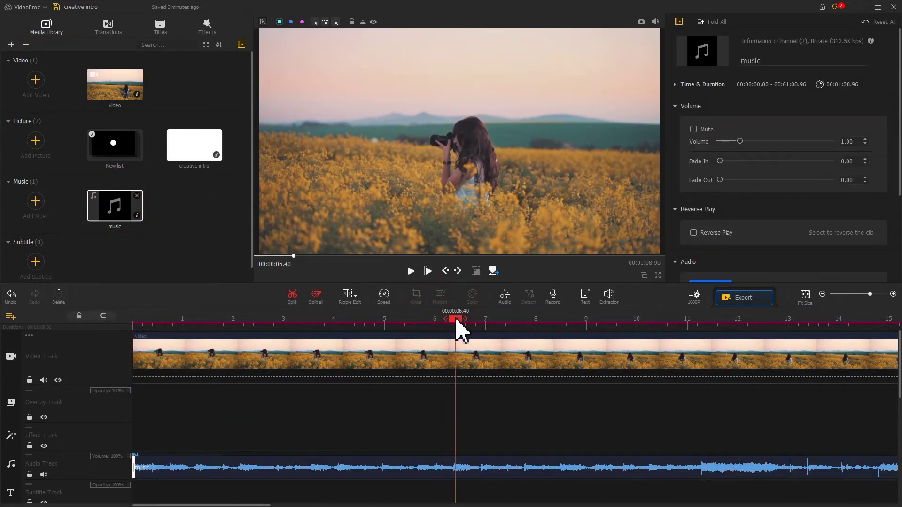
pyautogui.click(293, 295)
pyautogui.click(457, 362)
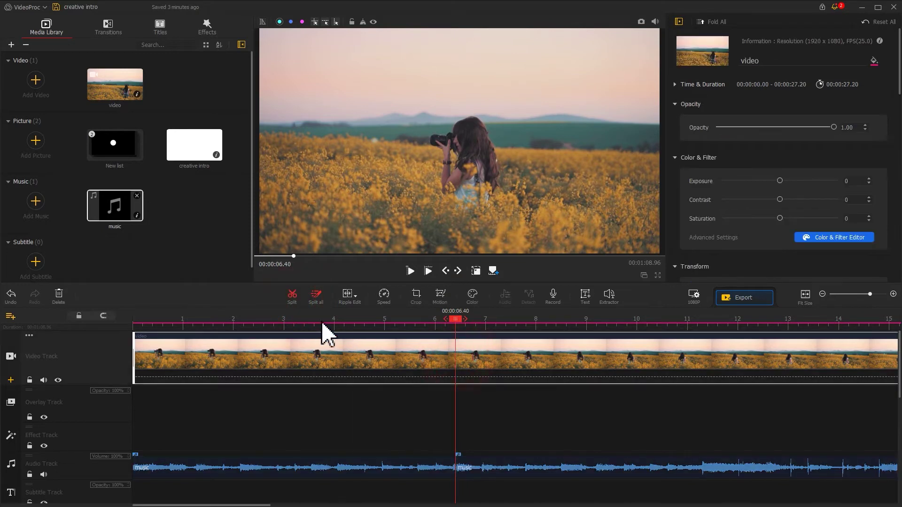
pyautogui.click(298, 298)
pyautogui.click(499, 362)
pyautogui.press('Delete')
pyautogui.click(493, 467)
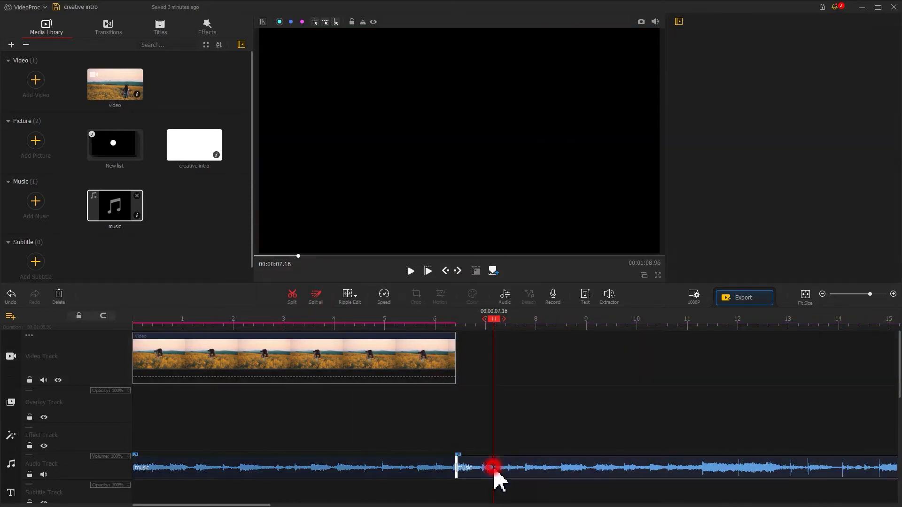
pyautogui.press('Delete')
# Give the remaining music clip a 1.34-second fade-out.
pyautogui.click(431, 469)
pyautogui.click(721, 182)
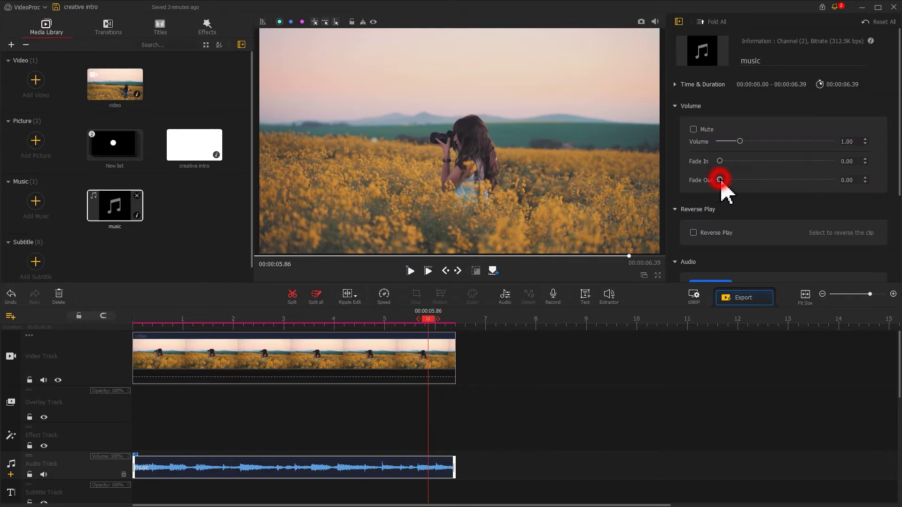
pyautogui.moveTo(721, 181); pyautogui.dragTo(744, 182)
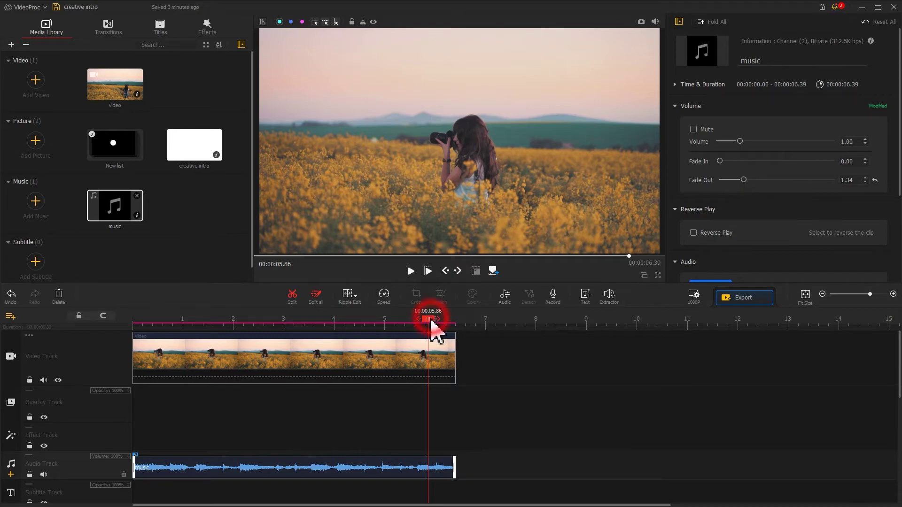
# Split the field video at 00:00:00.33 and select the 0.33-second opening piece.
pyautogui.moveTo(432, 321); pyautogui.dragTo(153, 335)
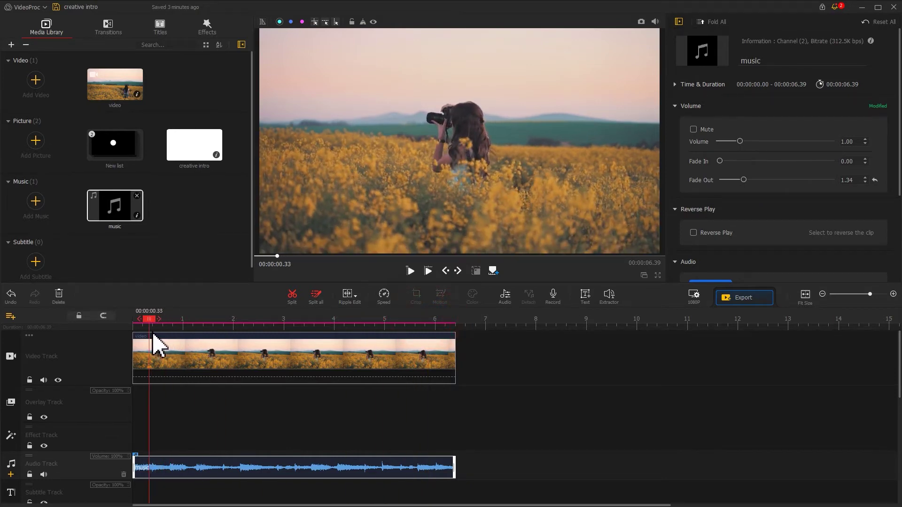
pyautogui.click(150, 346)
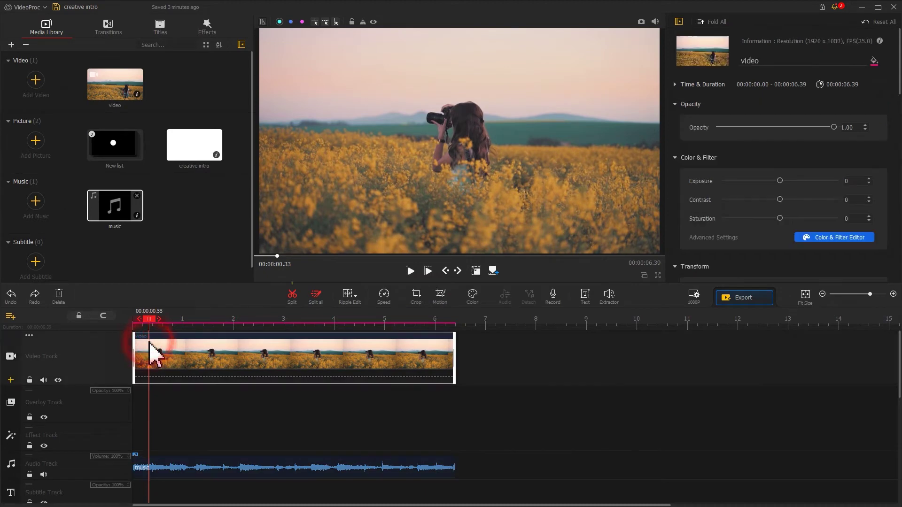
pyautogui.click(294, 300)
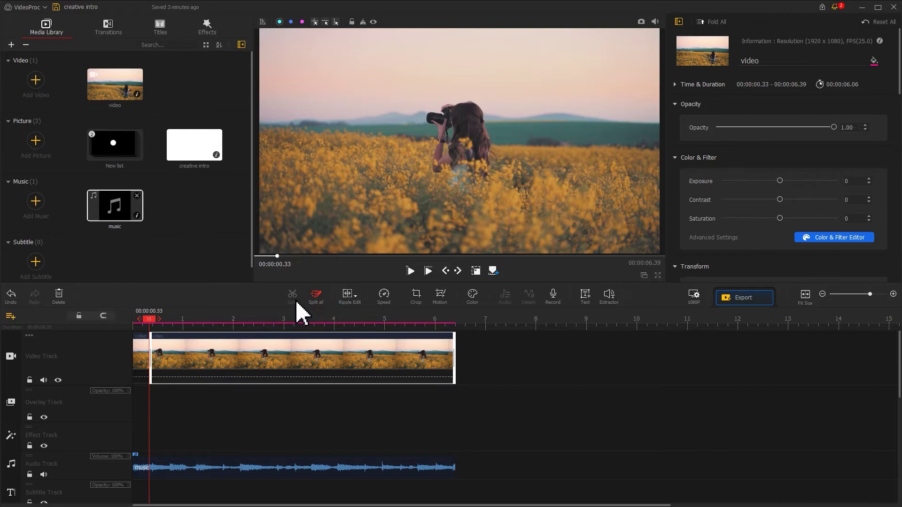
pyautogui.click(145, 357)
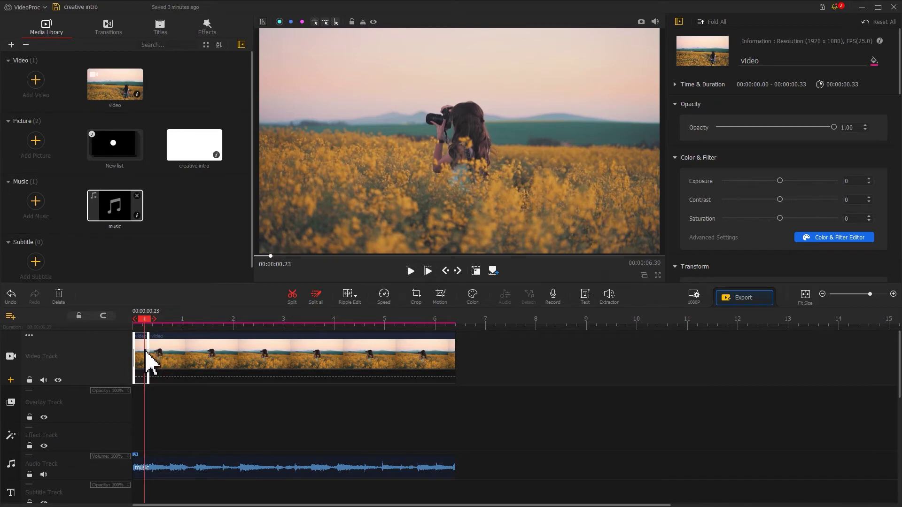
# Apply the Cool colour filter to the opening clip after comparing it with the original colours.
pyautogui.click(472, 295)
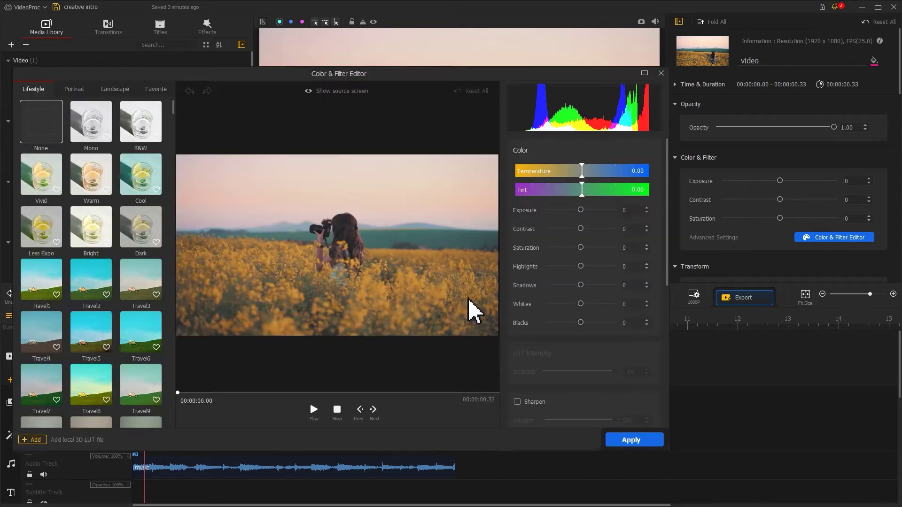
pyautogui.moveTo(423, 78); pyautogui.dragTo(523, 51)
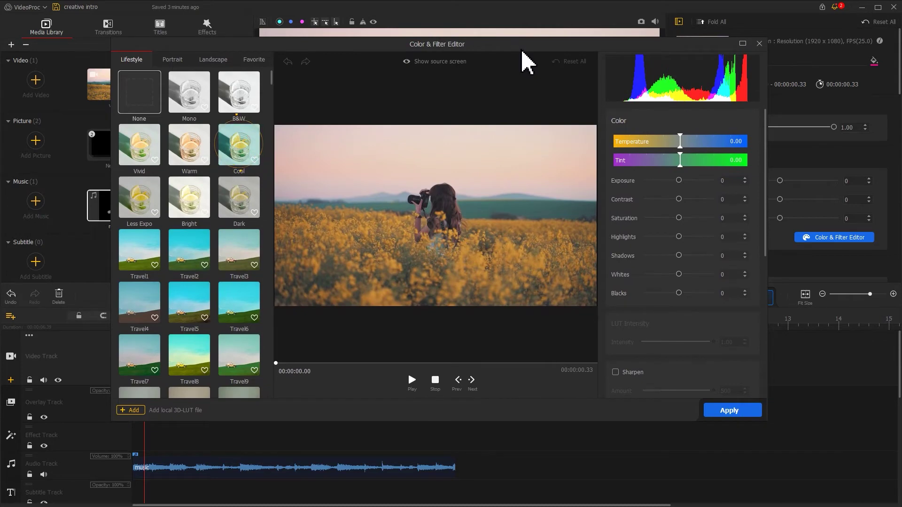
pyautogui.click(248, 146)
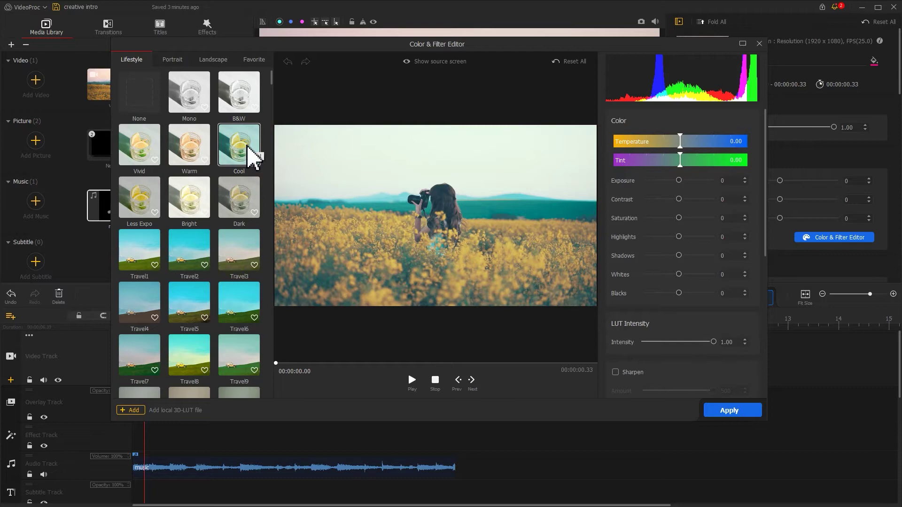
pyautogui.click(407, 62)
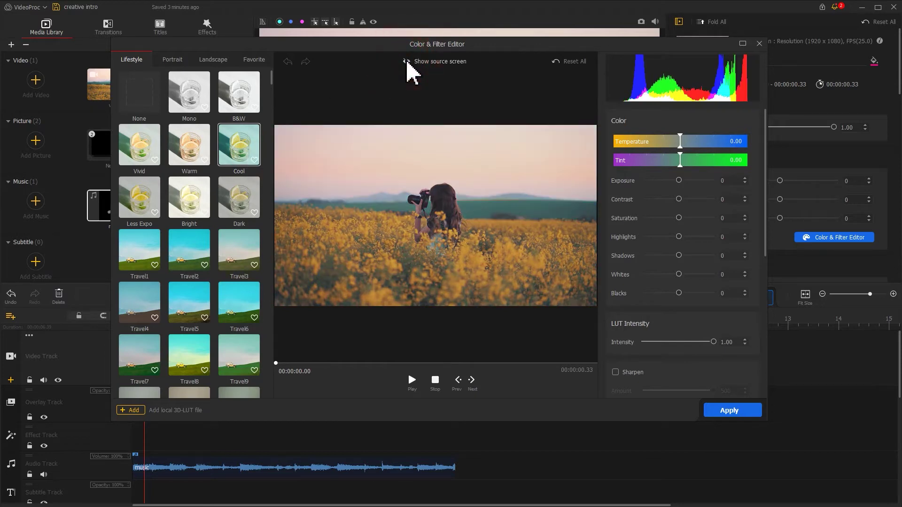
pyautogui.click(407, 62)
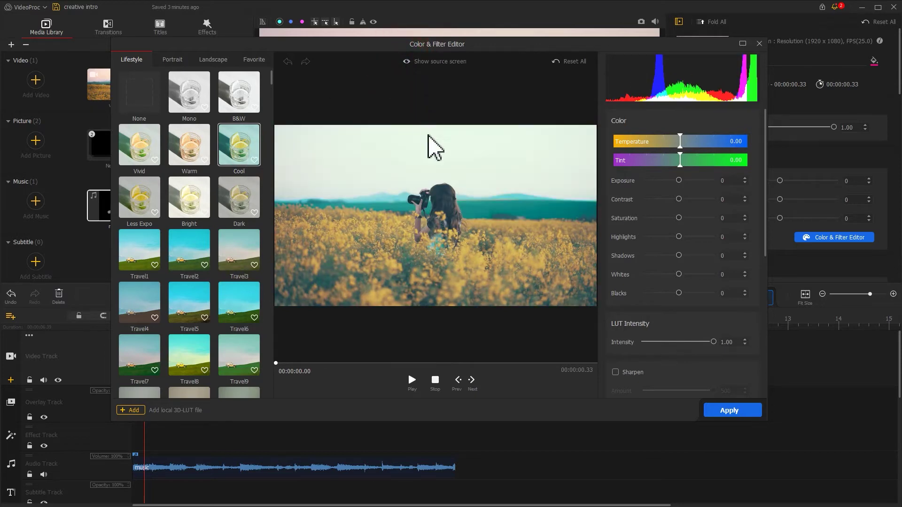
pyautogui.click(737, 412)
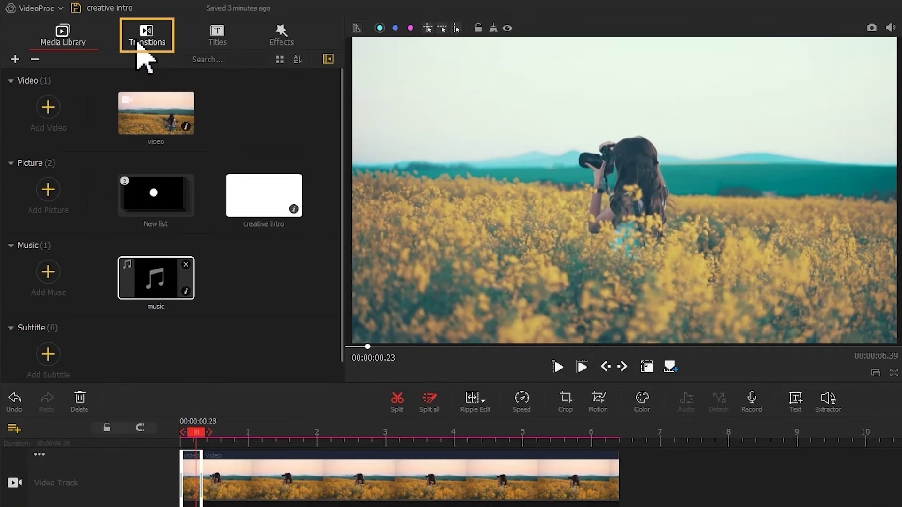
# Place a Fade transition at the start of the field video clip on the Video Track.
pyautogui.click(143, 45)
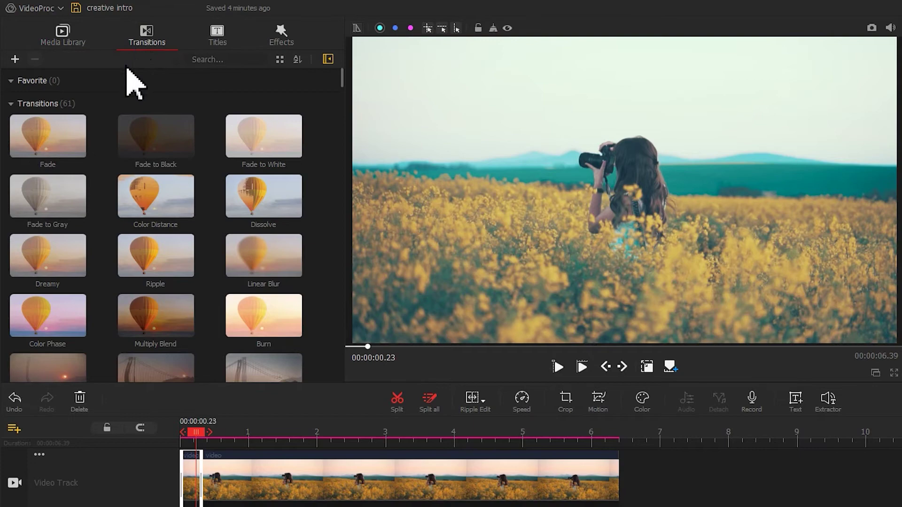
pyautogui.click(52, 134)
pyautogui.moveTo(53, 133); pyautogui.dragTo(247, 468)
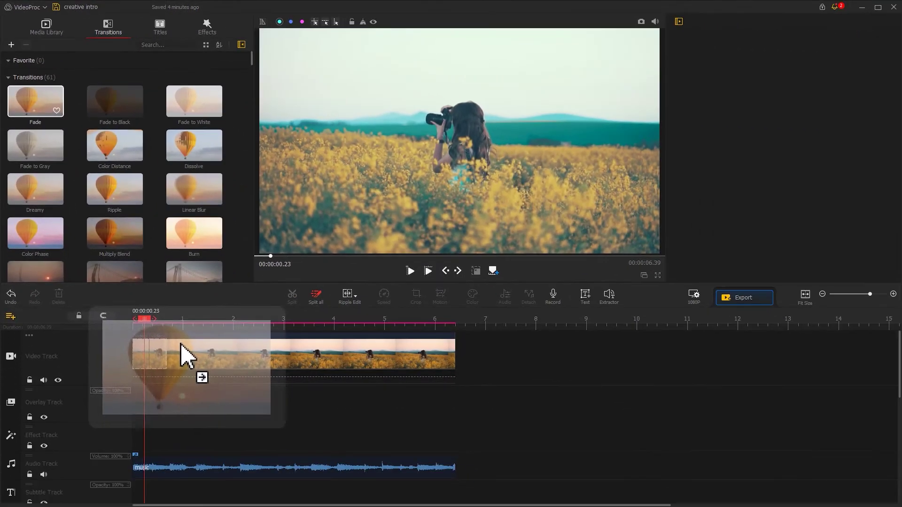
pyautogui.moveTo(180, 344); pyautogui.dragTo(160, 353)
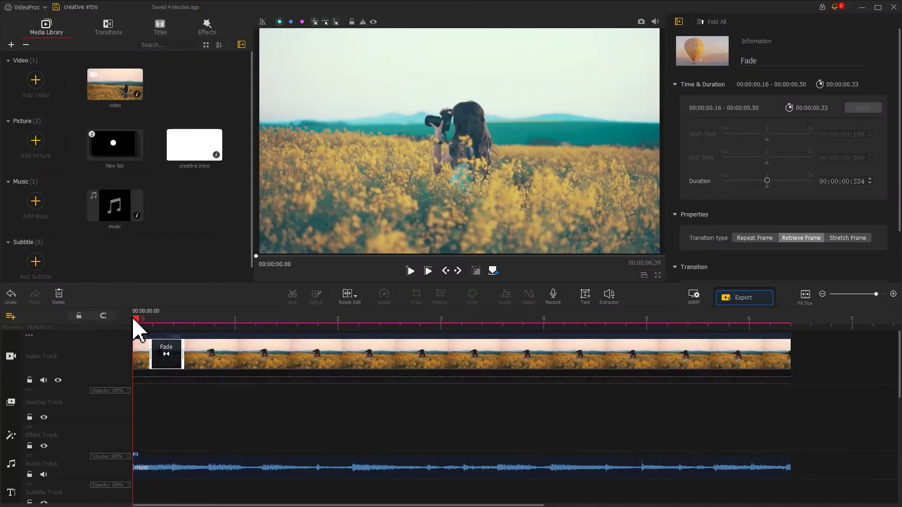
pyautogui.click(75, 411)
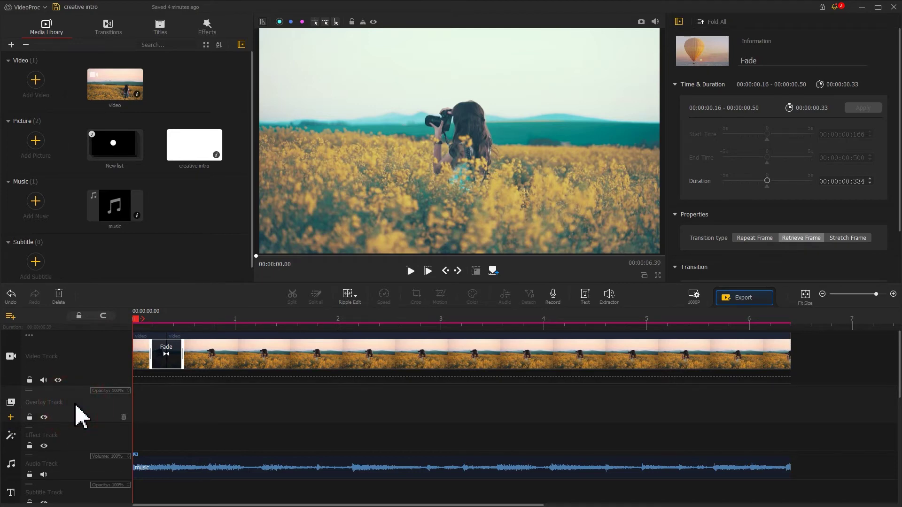
# Put creative intro_0 and creative intro_1 from the New list folder on two overlay tracks.
pyautogui.click(12, 416)
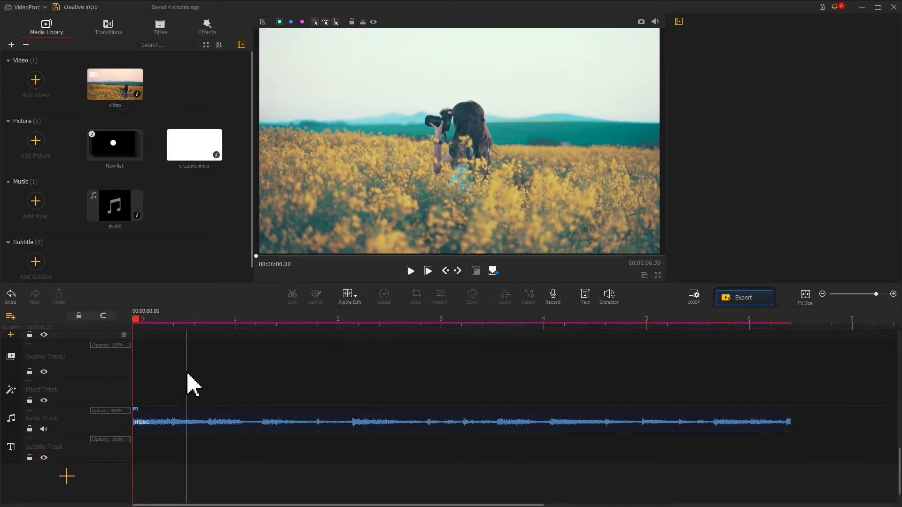
pyautogui.scroll(2, 191, 382)
pyautogui.doubleClick(125, 149)
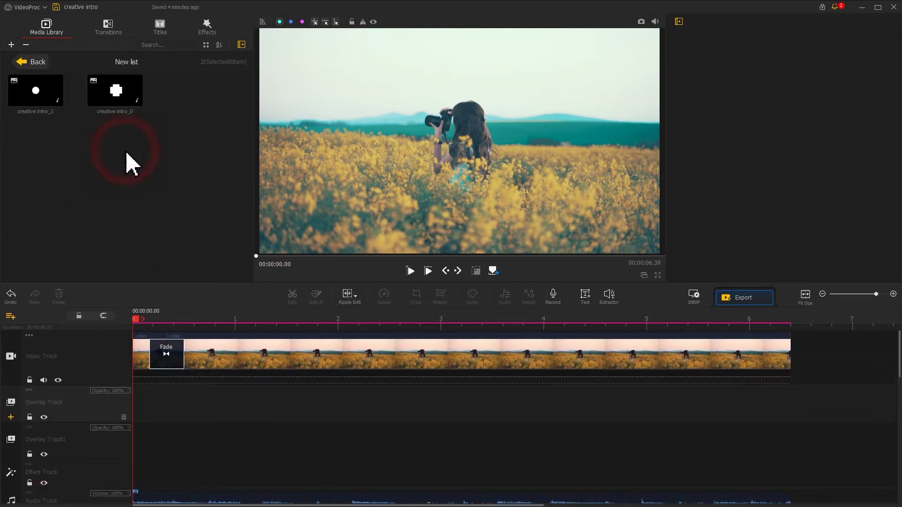
pyautogui.moveTo(114, 107); pyautogui.dragTo(117, 404)
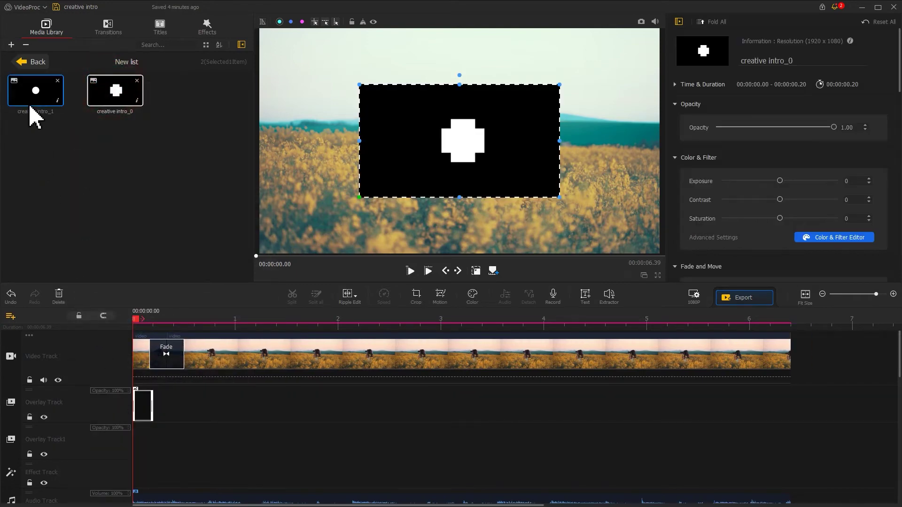
pyautogui.moveTo(31, 104); pyautogui.dragTo(136, 442)
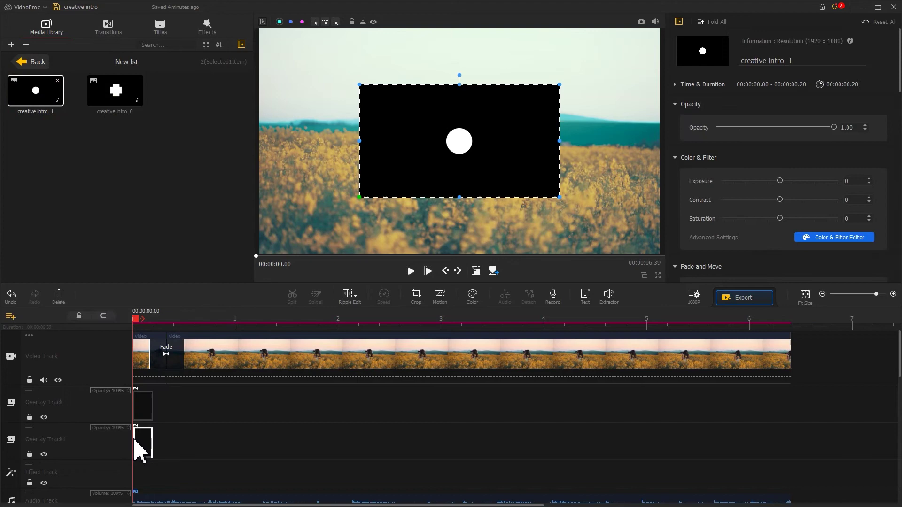
# Enlarge both the circle and cross overlays to fill the whole preview frame.
pyautogui.moveTo(359, 198); pyautogui.dragTo(259, 253)
pyautogui.moveTo(560, 85); pyautogui.dragTo(653, 32)
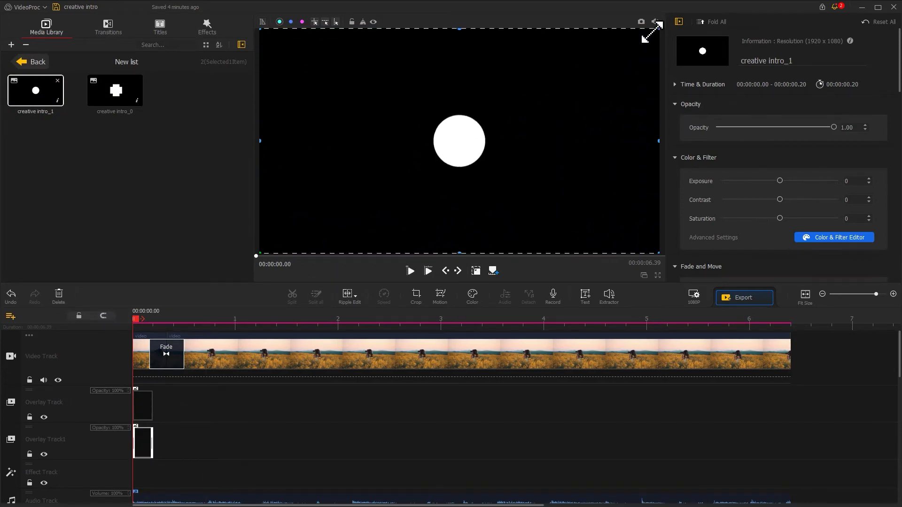
pyautogui.click(141, 411)
pyautogui.moveTo(360, 199); pyautogui.dragTo(262, 255)
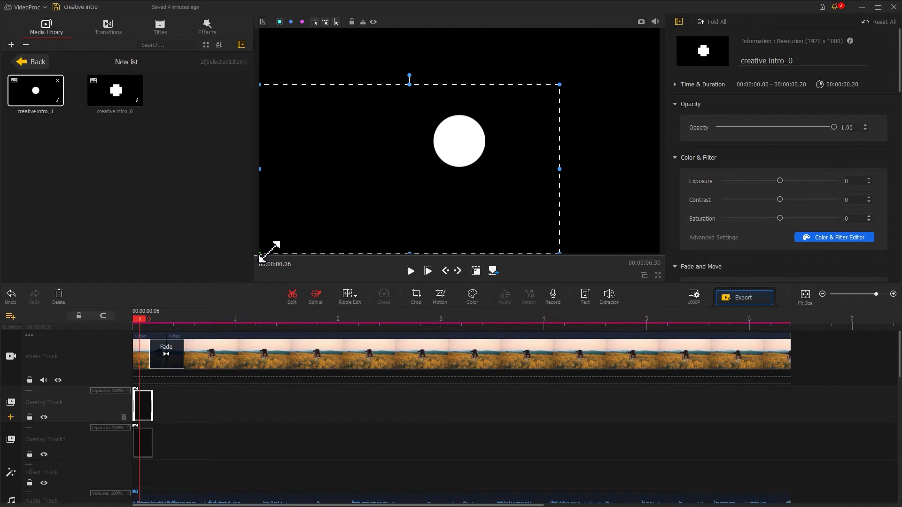
pyautogui.moveTo(558, 85); pyautogui.dragTo(659, 29)
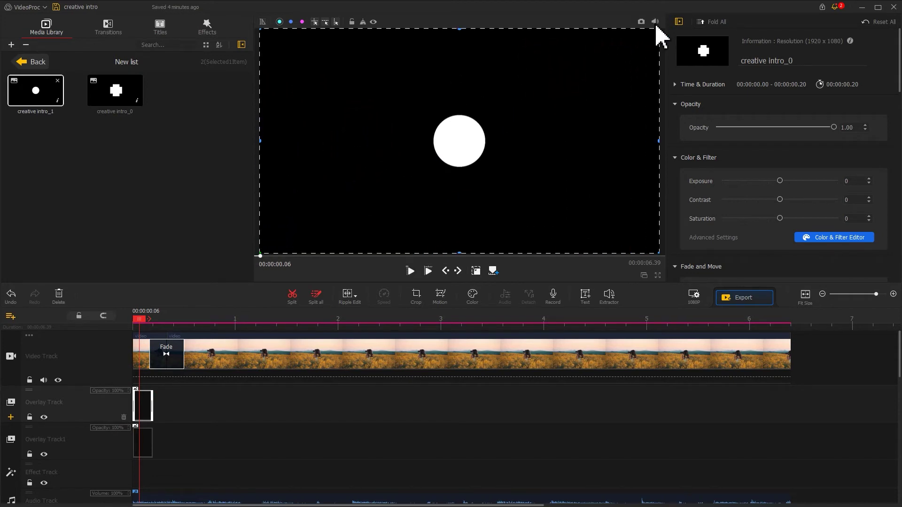
pyautogui.click(477, 267)
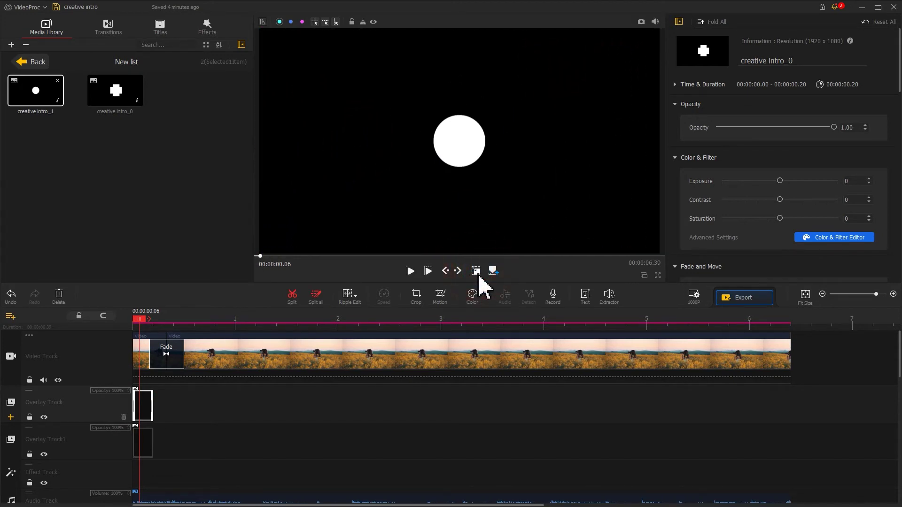
# Stretch creative intro_0 and creative intro_1 to the video's end at 6.39 s.
pyautogui.moveTo(152, 408); pyautogui.dragTo(790, 395)
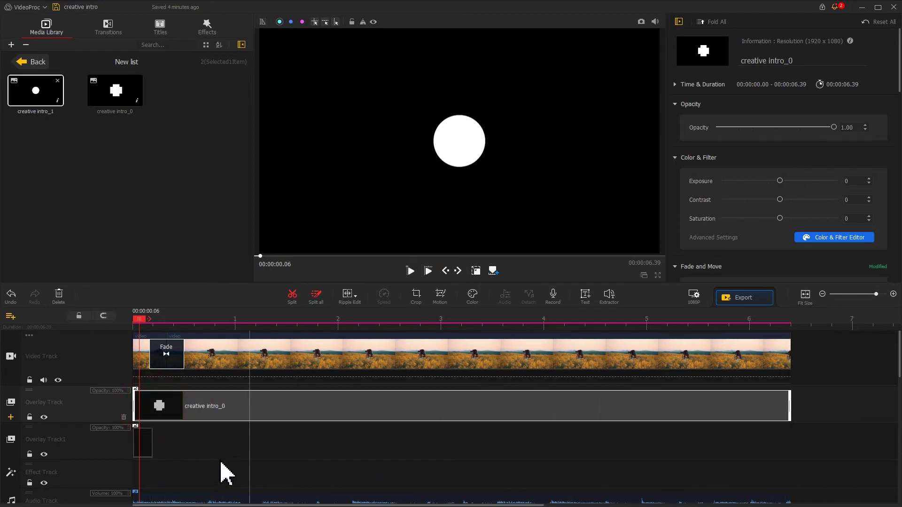
pyautogui.click(152, 441)
pyautogui.moveTo(151, 441); pyautogui.dragTo(790, 439)
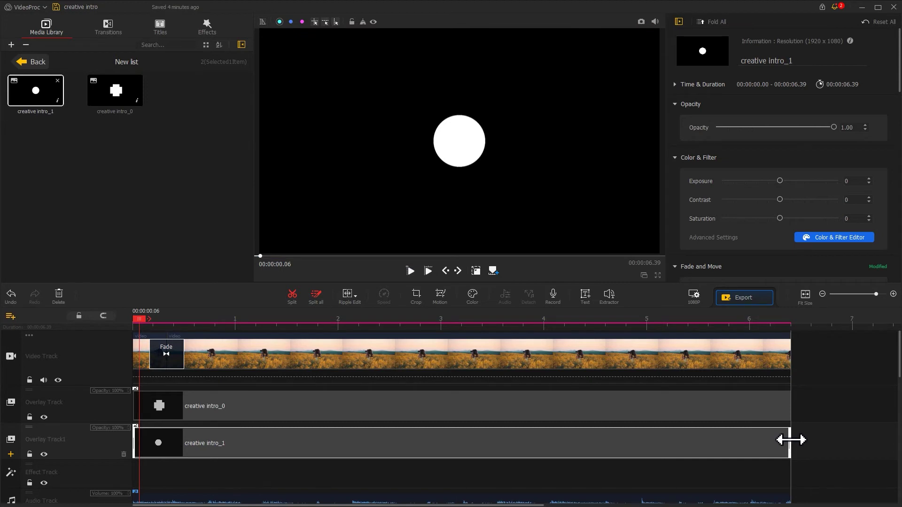
# Set the Darken compositing blend mode on both the circle and the cross overlays.
pyautogui.scroll(-3, 783, 155)
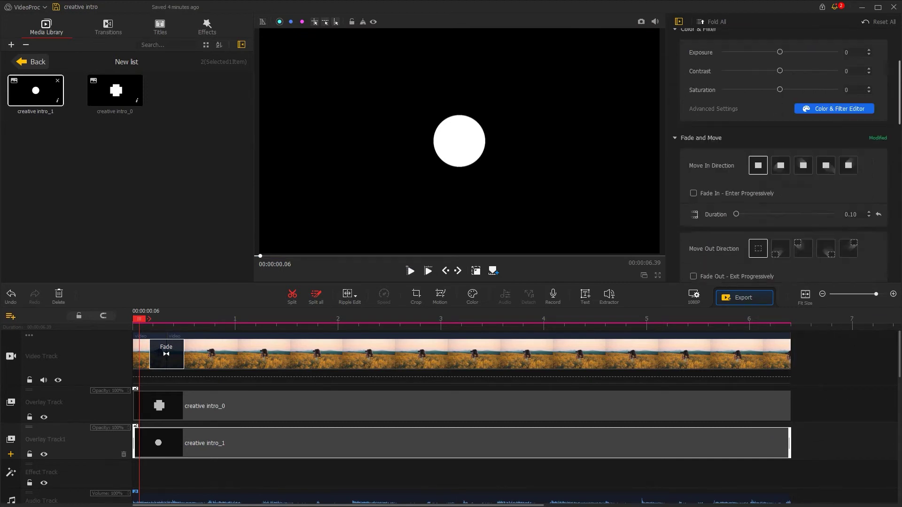
pyautogui.scroll(-5, 782, 155)
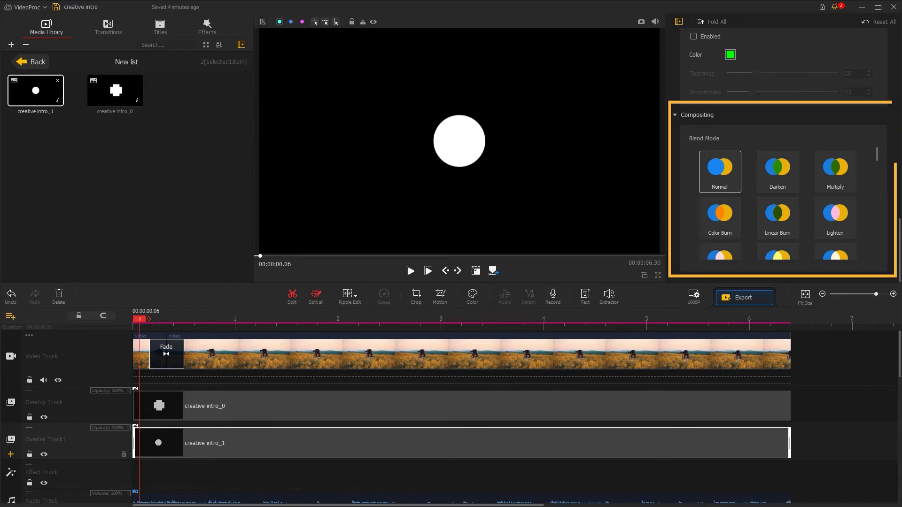
pyautogui.click(783, 181)
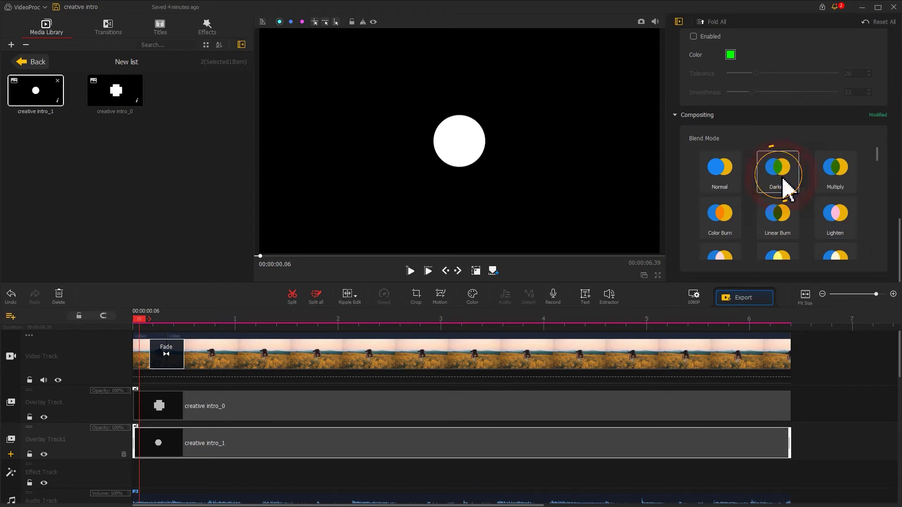
pyautogui.click(478, 401)
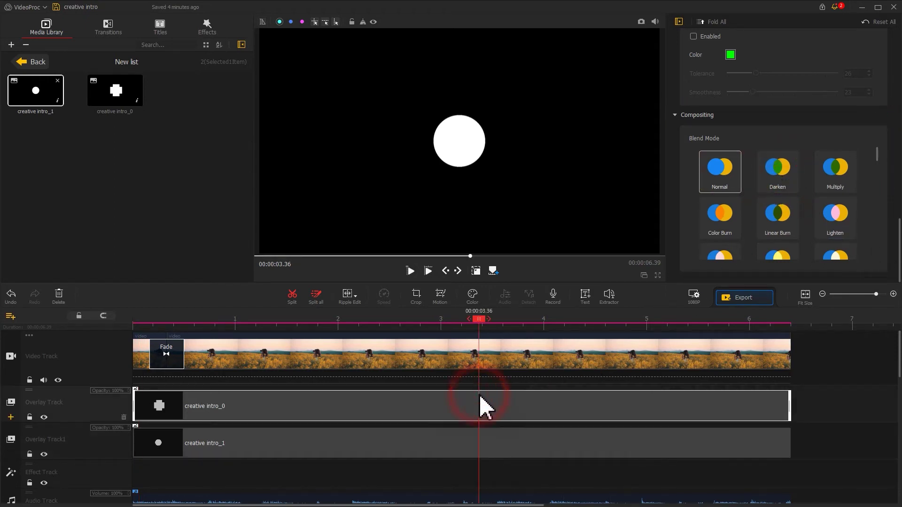
pyautogui.click(773, 171)
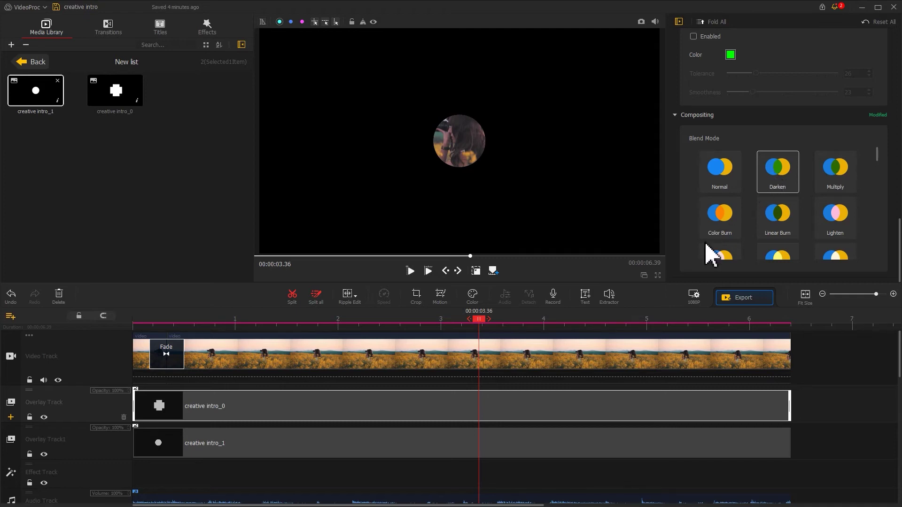
pyautogui.click(405, 441)
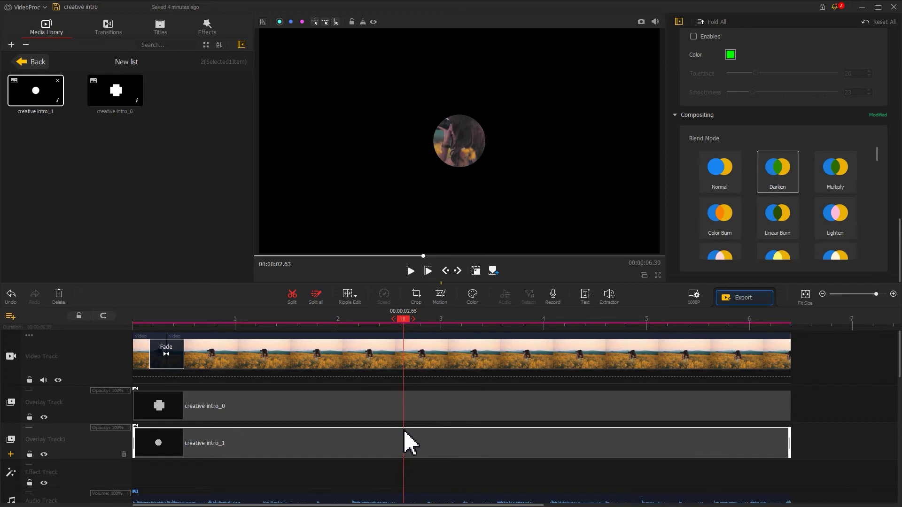
# Give creative intro_1 a Zoom In motion with Keyframe 2 moved to 00:00:00.520.
pyautogui.click(440, 296)
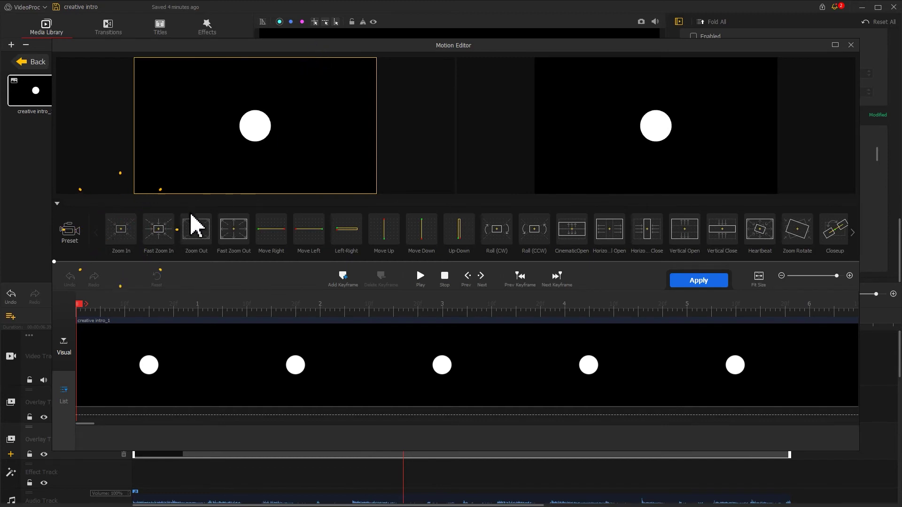
pyautogui.click(129, 243)
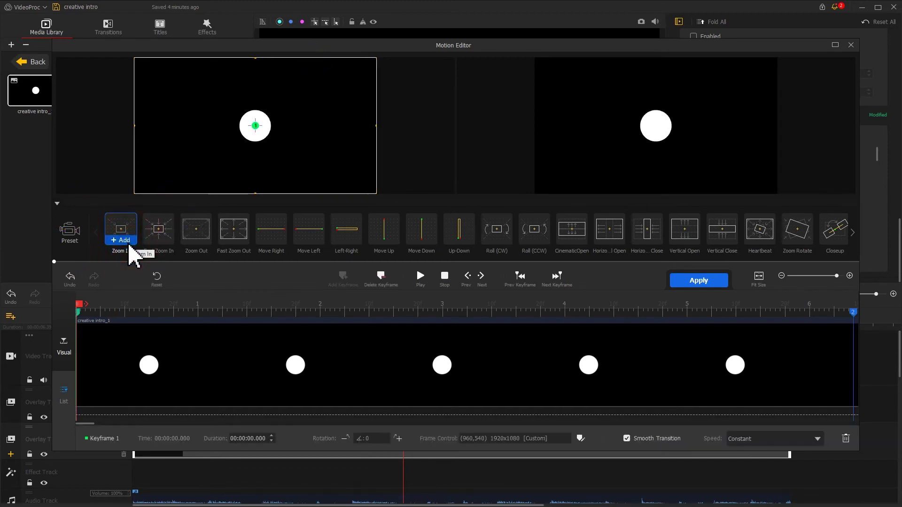
pyautogui.moveTo(146, 312); pyautogui.dragTo(120, 319)
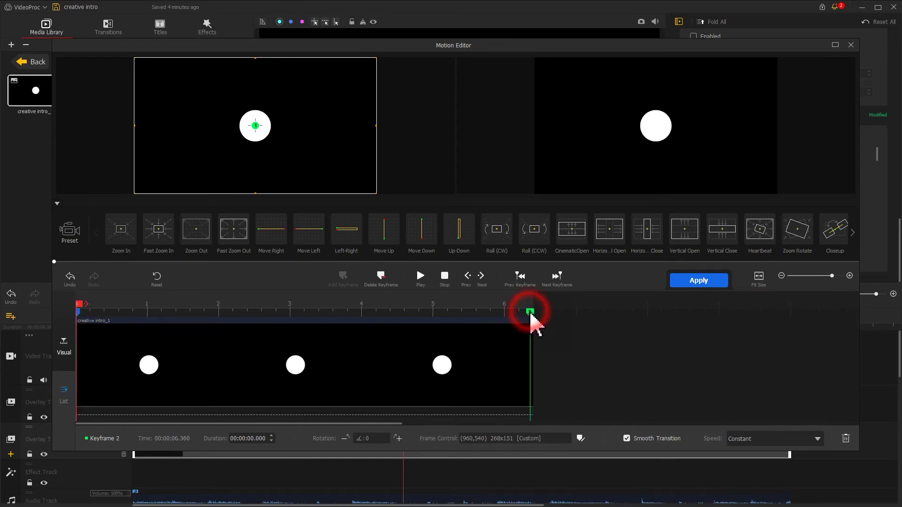
pyautogui.moveTo(531, 313); pyautogui.dragTo(117, 320)
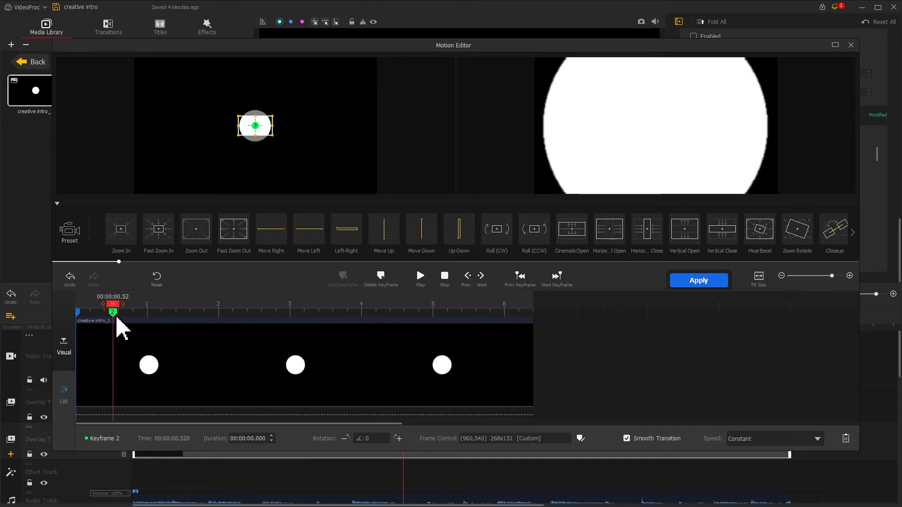
# Shrink and recentre the first keyframe's framing on the circle.
pyautogui.click(78, 313)
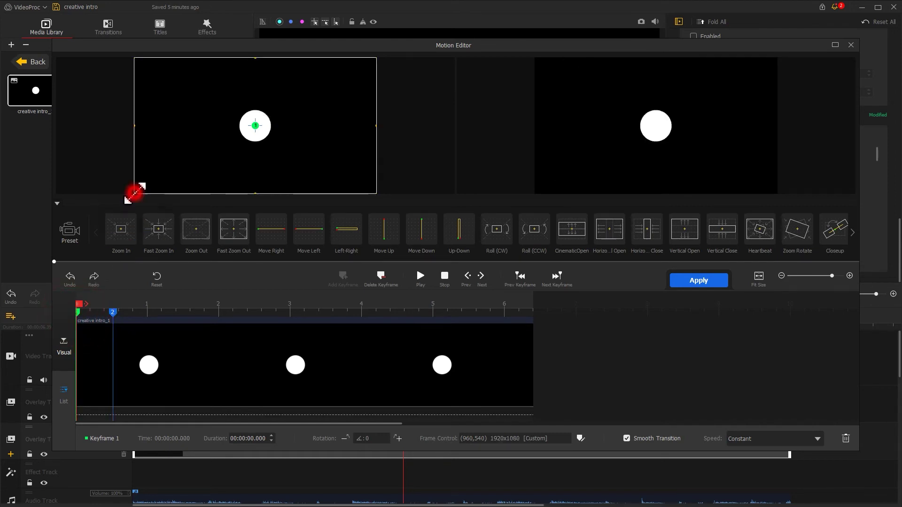
pyautogui.moveTo(134, 193); pyautogui.dragTo(212, 149)
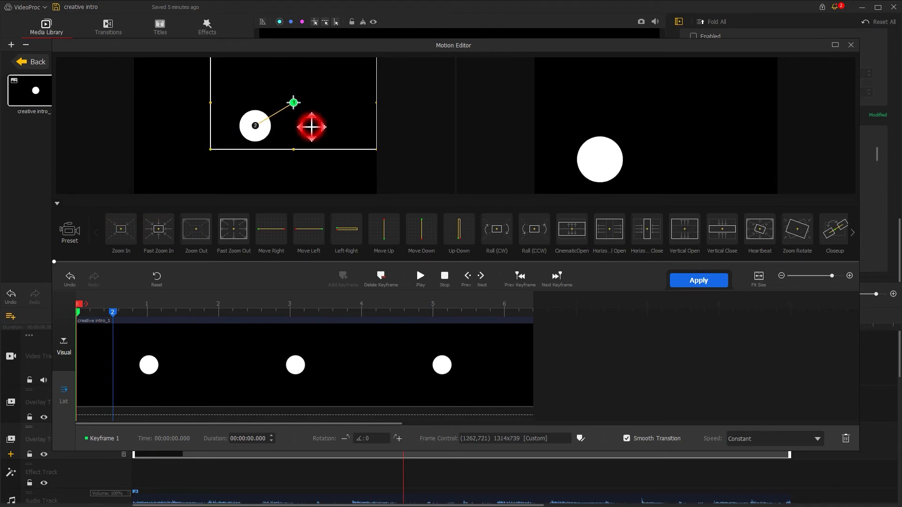
pyautogui.moveTo(311, 127); pyautogui.dragTo(275, 151)
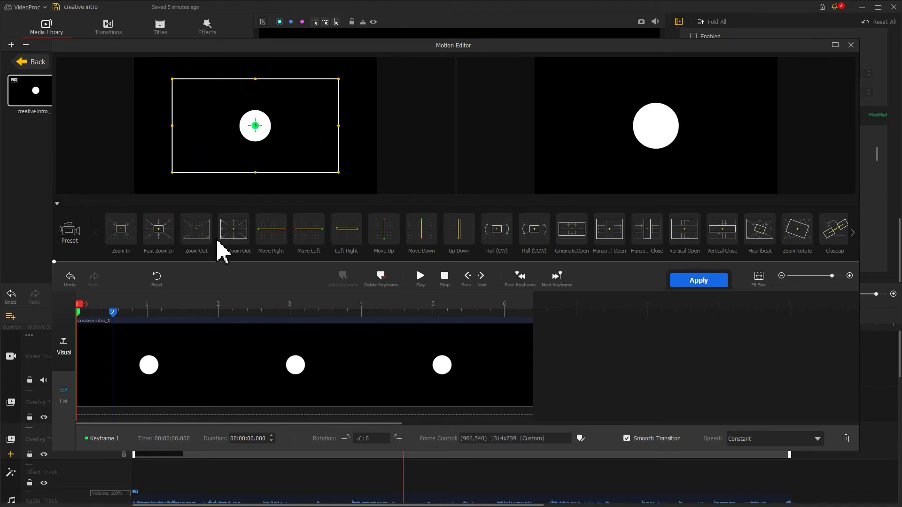
# Zoom Keyframe 2 tighter to 209x117 at centre, keeping the Original aspect ratio.
pyautogui.click(114, 312)
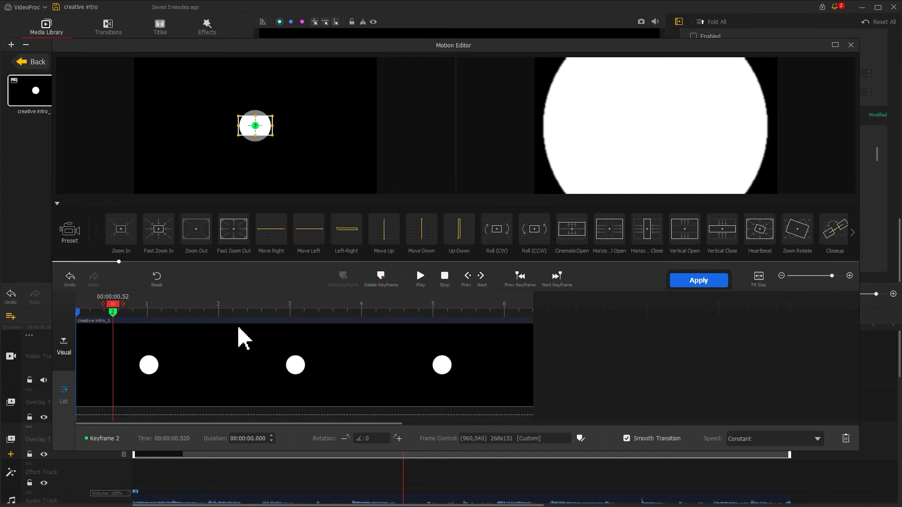
pyautogui.click(580, 438)
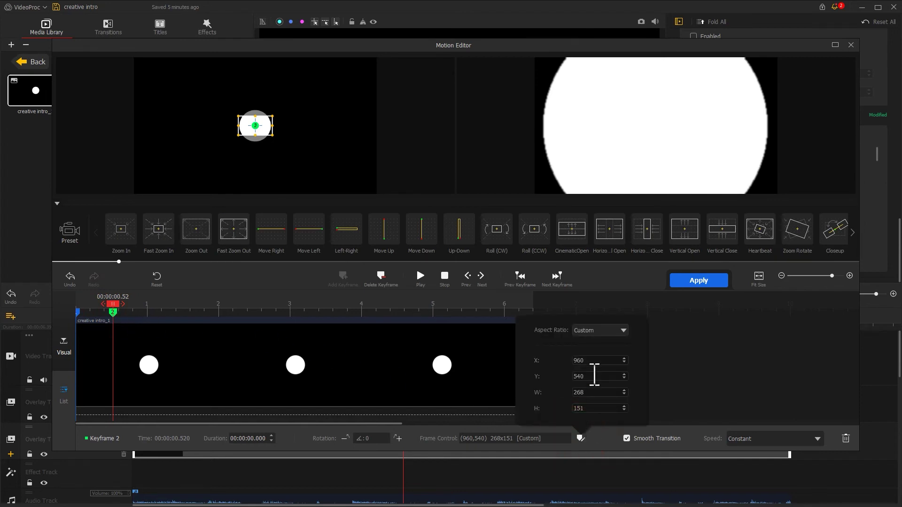
pyautogui.click(605, 329)
pyautogui.click(605, 342)
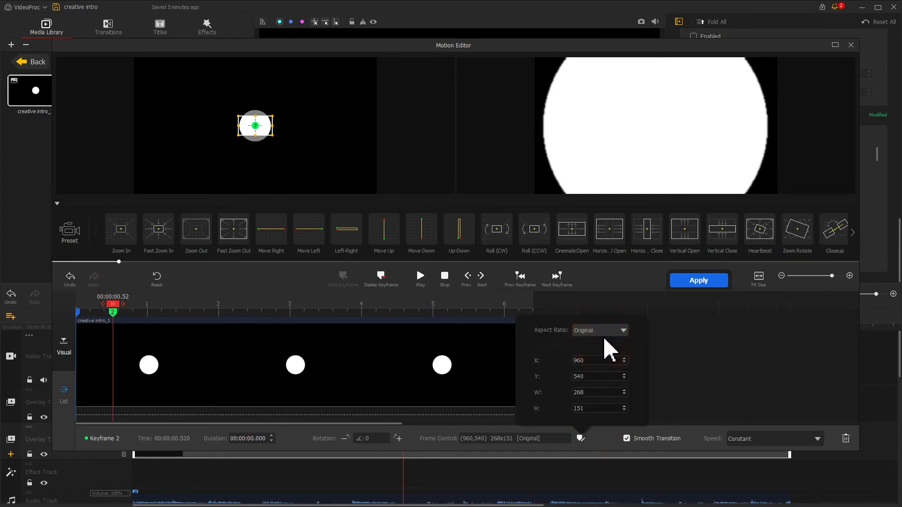
pyautogui.moveTo(238, 135); pyautogui.dragTo(258, 126)
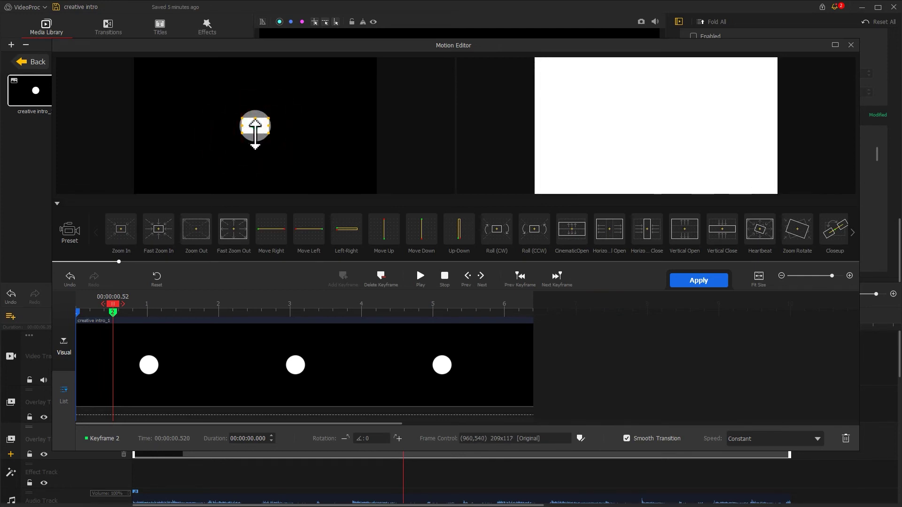
# Add Keyframe 3 at 6.399 s to hold the zoom until the clip end.
pyautogui.moveTo(113, 304); pyautogui.dragTo(376, 305)
pyautogui.moveTo(446, 312); pyautogui.dragTo(550, 310)
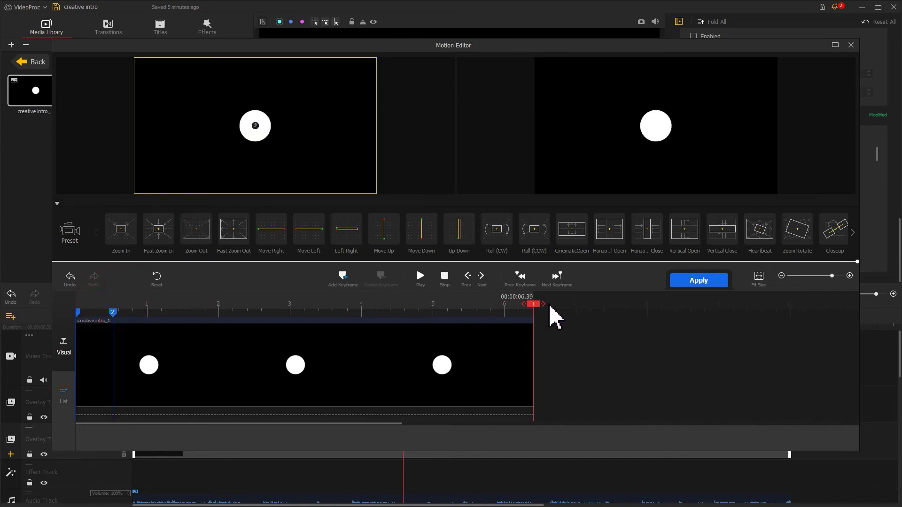
pyautogui.click(345, 280)
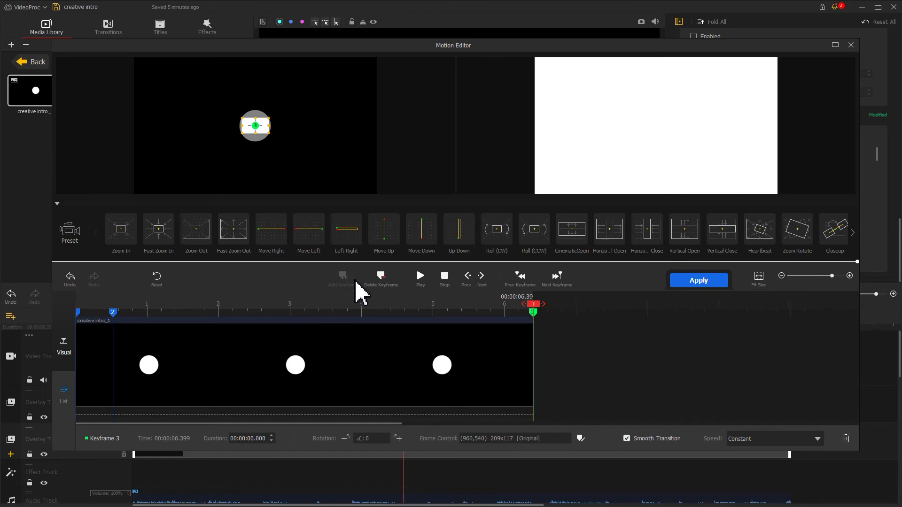
# Apply the circle's motion and start editing creative intro_0's motion.
pyautogui.click(688, 280)
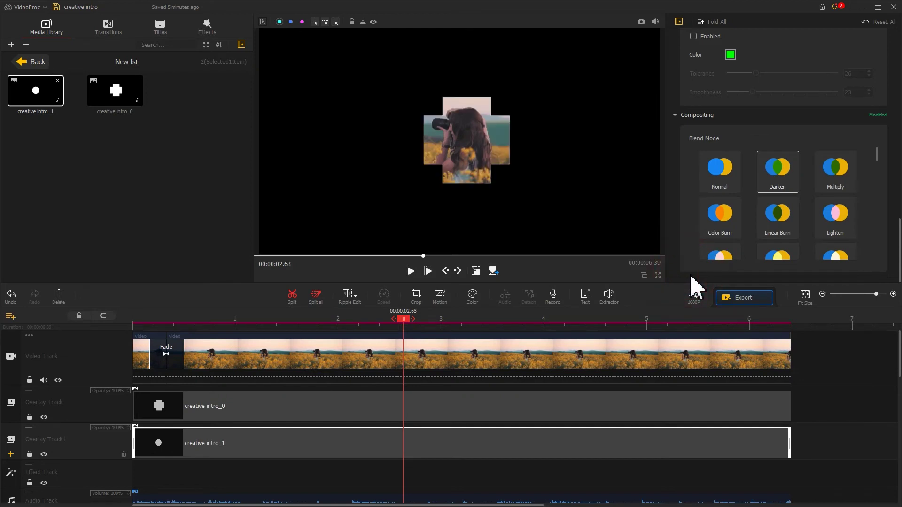
pyautogui.click(425, 401)
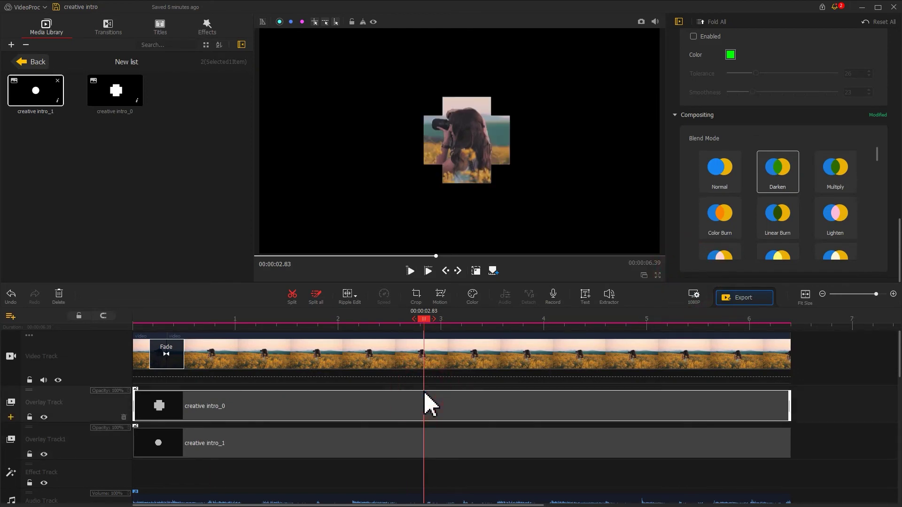
pyautogui.click(439, 296)
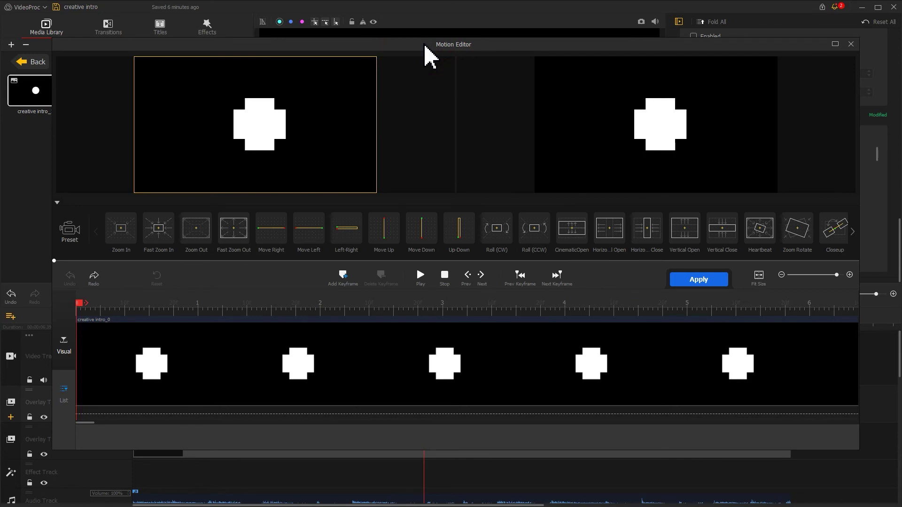
# Add Keyframe 1 at 0 s on the cross, framed 909x511 at (1012,540).
pyautogui.click(346, 281)
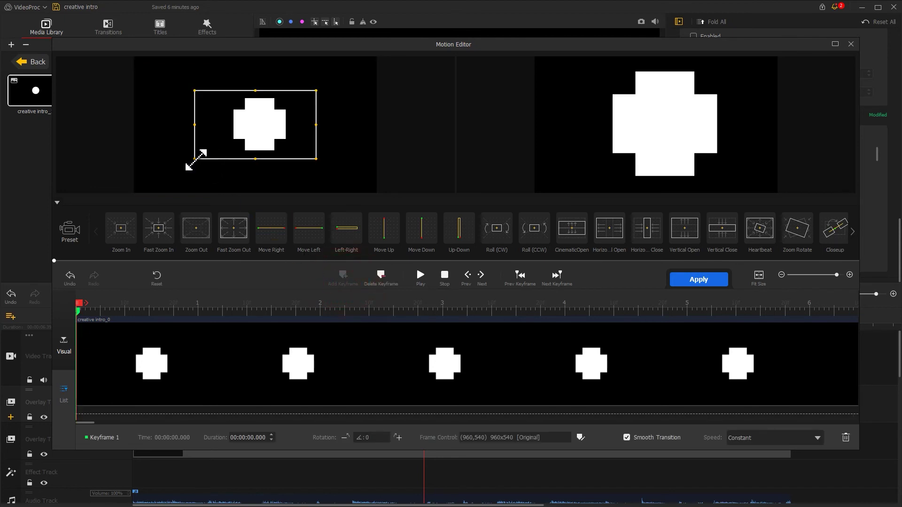
pyautogui.moveTo(195, 160); pyautogui.dragTo(219, 143)
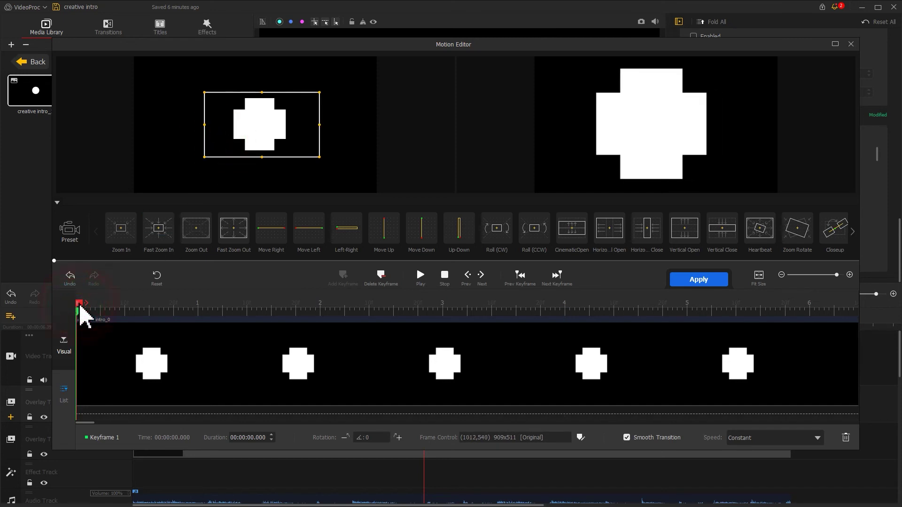
pyautogui.moveTo(79, 303); pyautogui.dragTo(201, 309)
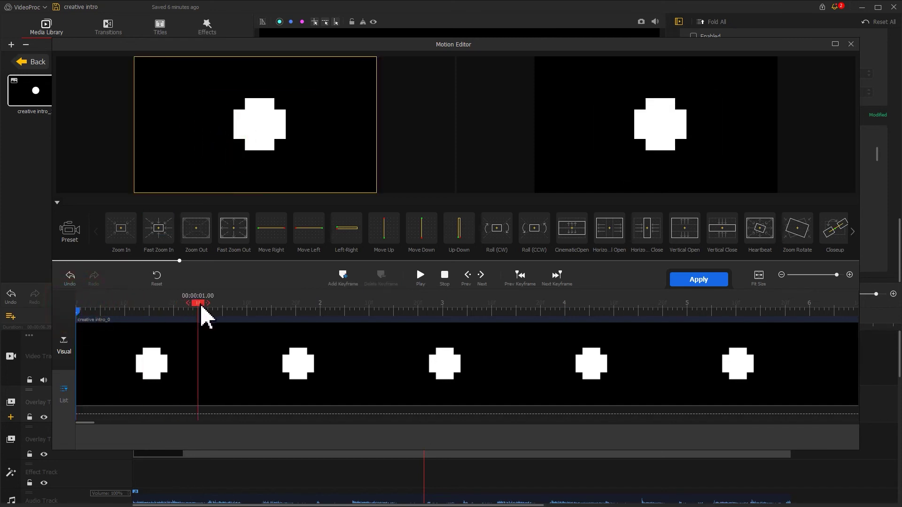
# Add a keyframe at 1.00 s with the cross rotated 180°.
pyautogui.click(343, 277)
pyautogui.click(361, 437)
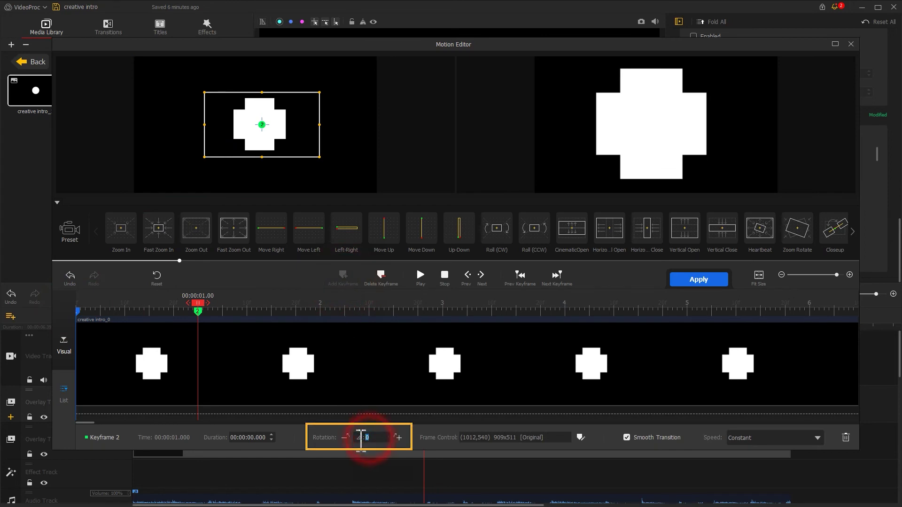
pyautogui.write('180')
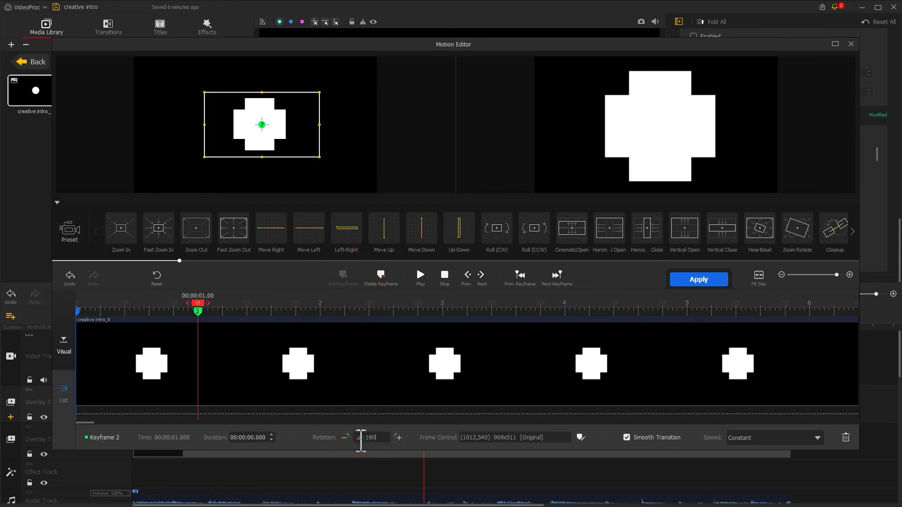
# Preview the animation and add a keyframe at 1.68 s holding the 180° rotation.
pyautogui.moveTo(198, 303); pyautogui.dragTo(81, 303)
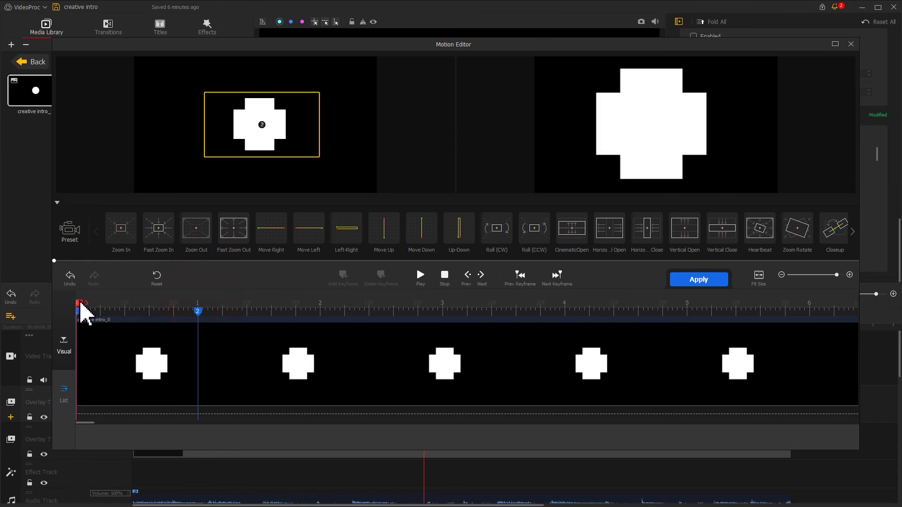
pyautogui.press('space')
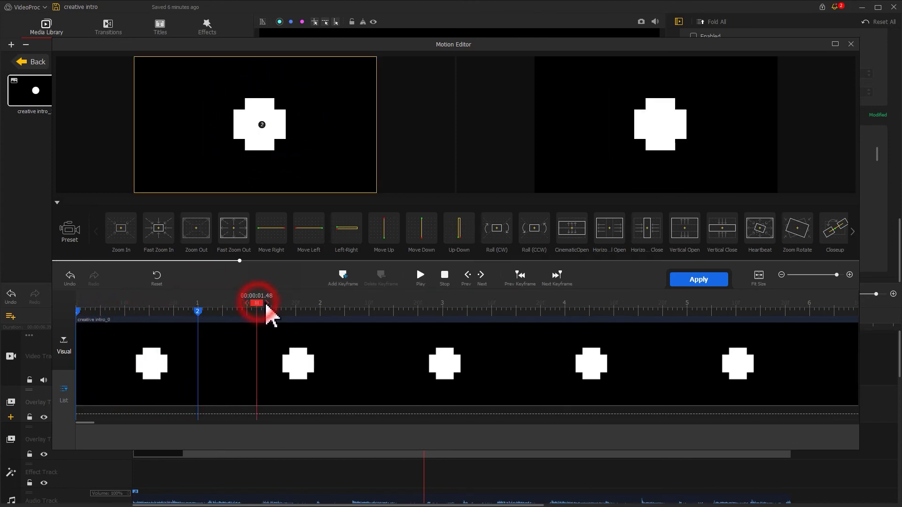
pyautogui.moveTo(261, 306); pyautogui.dragTo(289, 314)
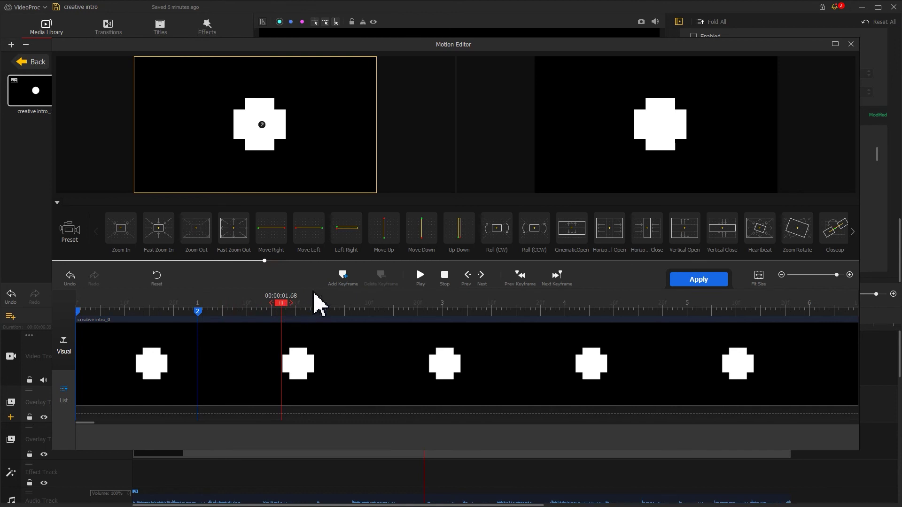
pyautogui.click(340, 287)
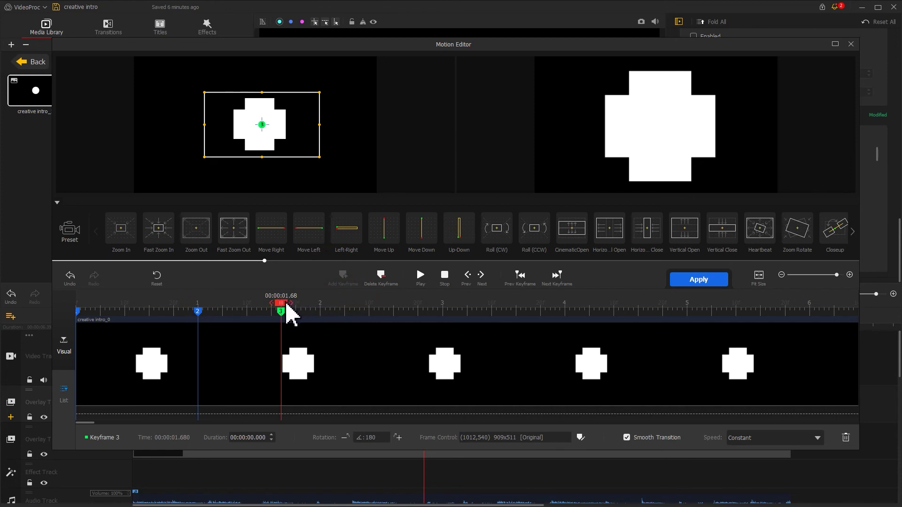
# Add Keyframe 4 at 2.44 s with 360° rotation and the frame shrunk to 266x149.
pyautogui.moveTo(290, 314); pyautogui.dragTo(385, 320)
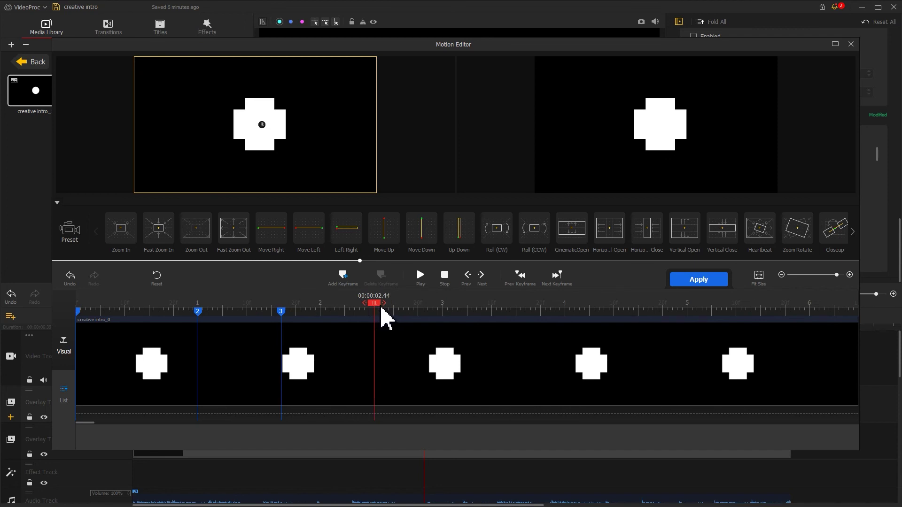
pyautogui.click(343, 278)
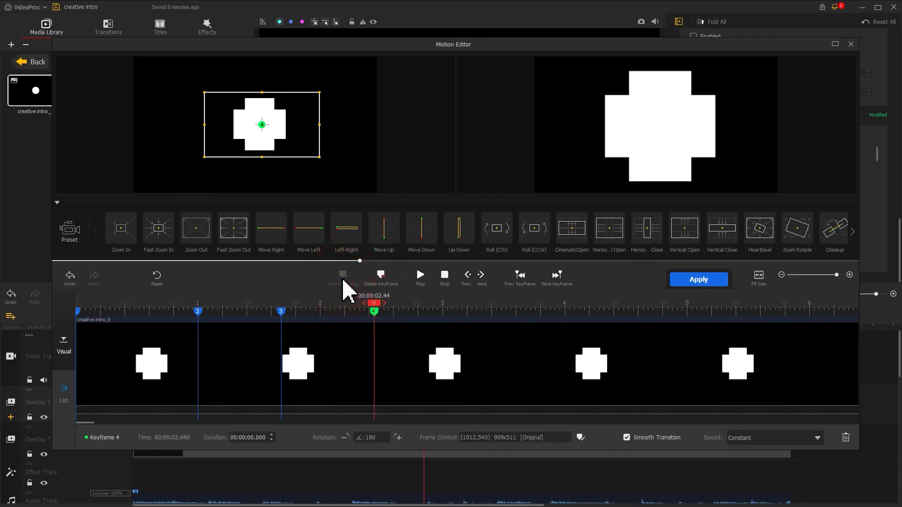
pyautogui.doubleClick(366, 438)
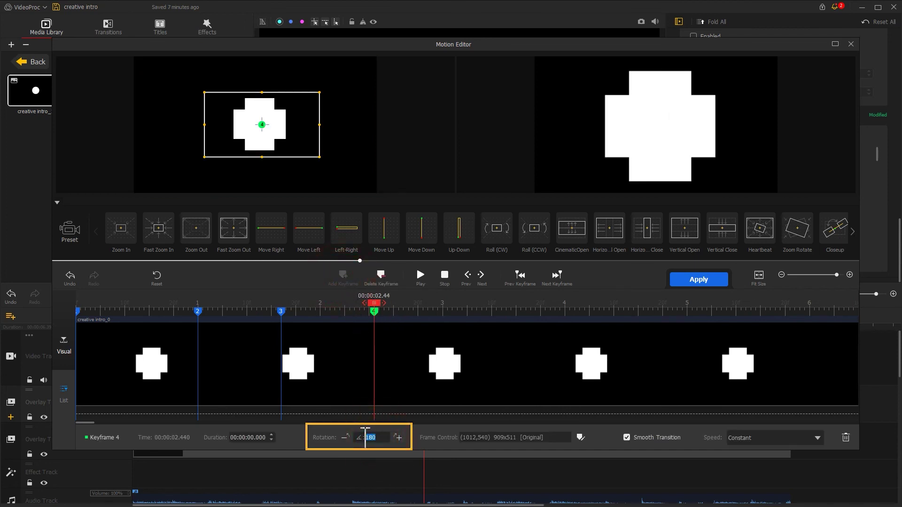
pyautogui.write('360')
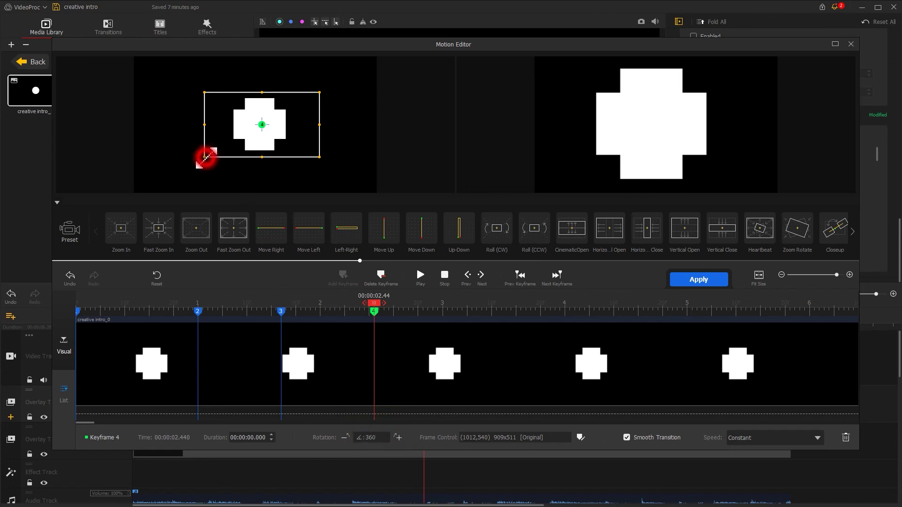
pyautogui.moveTo(205, 157); pyautogui.dragTo(239, 137)
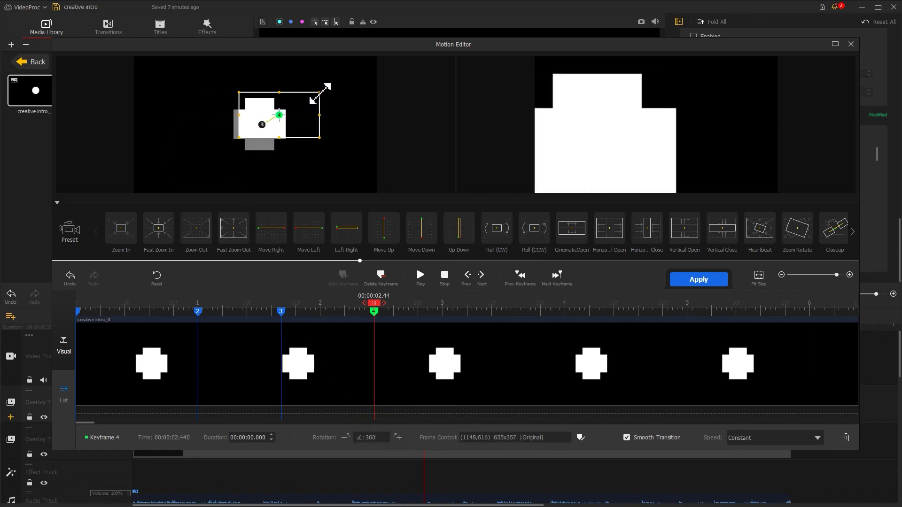
pyautogui.moveTo(320, 93); pyautogui.dragTo(280, 117)
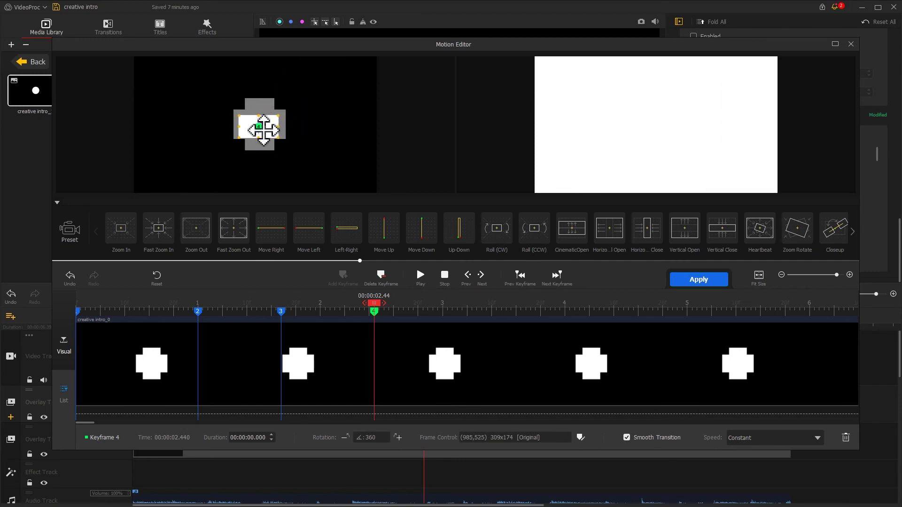
# Add Keyframe 5 at 6.399 s to hold the cross's zoom and rotation.
pyautogui.scroll(-3, 264, 129)
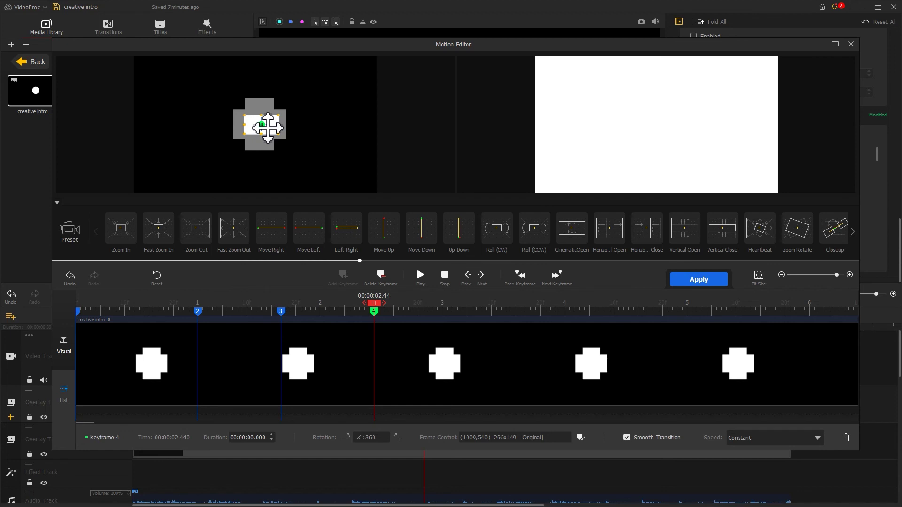
pyautogui.scroll(-2, 312, 312)
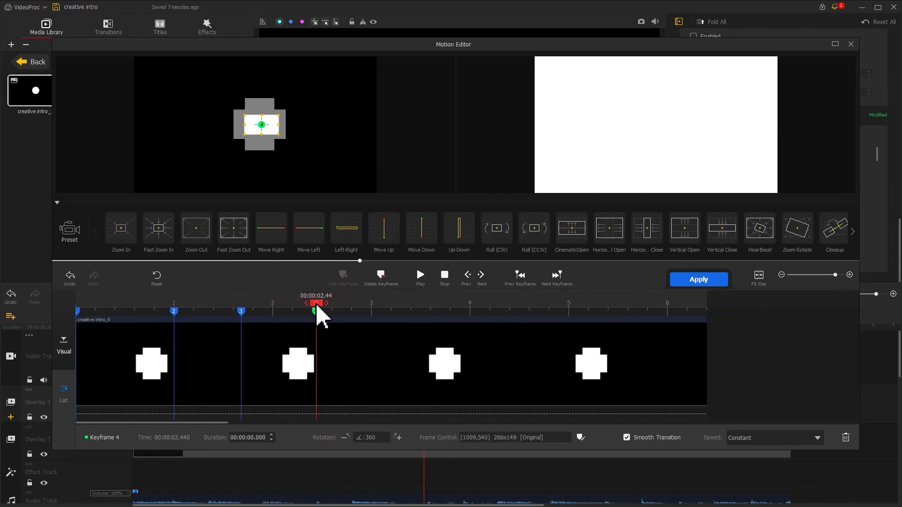
pyautogui.moveTo(318, 314); pyautogui.dragTo(726, 345)
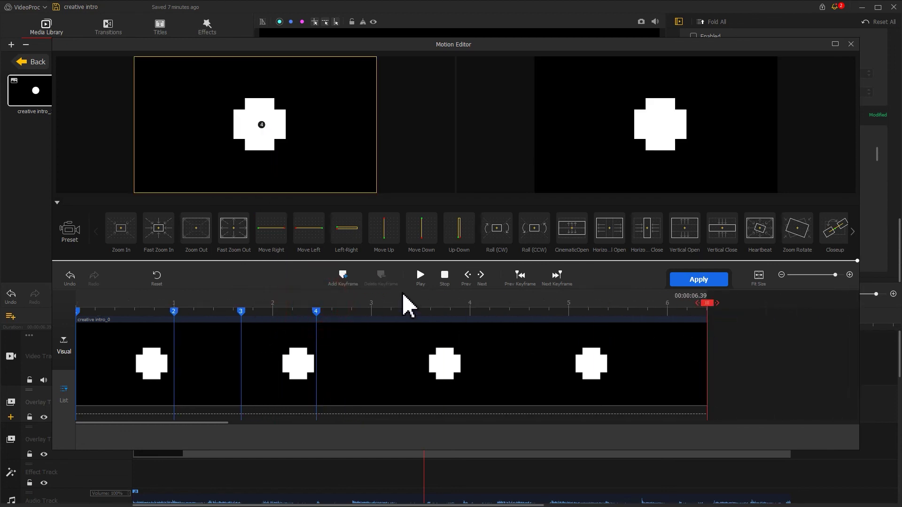
pyautogui.click(344, 277)
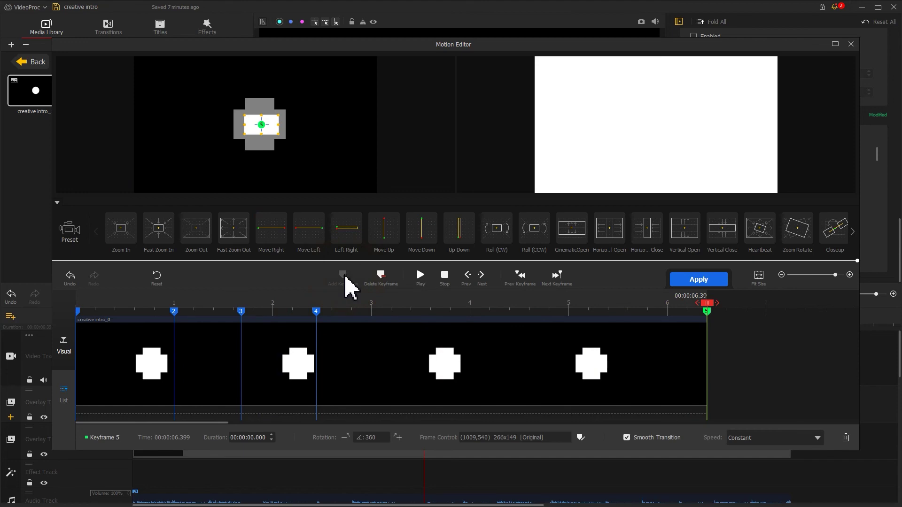
pyautogui.click(698, 282)
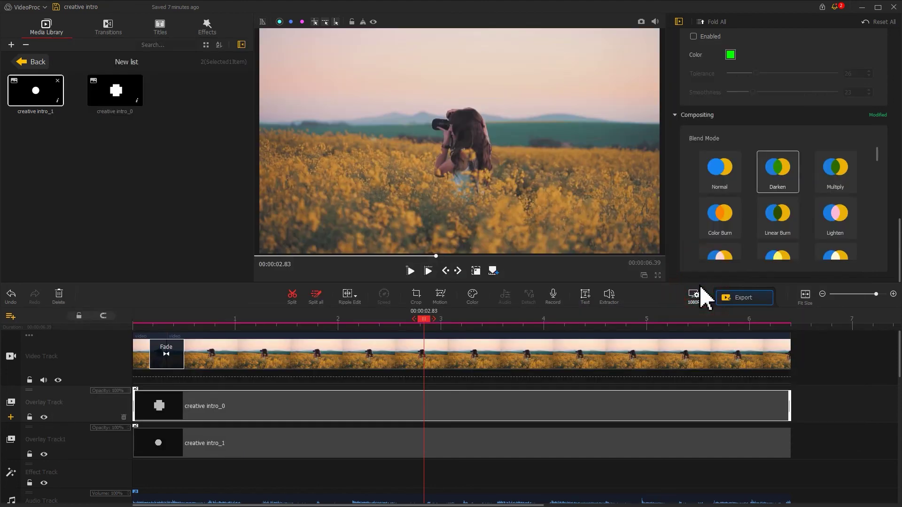